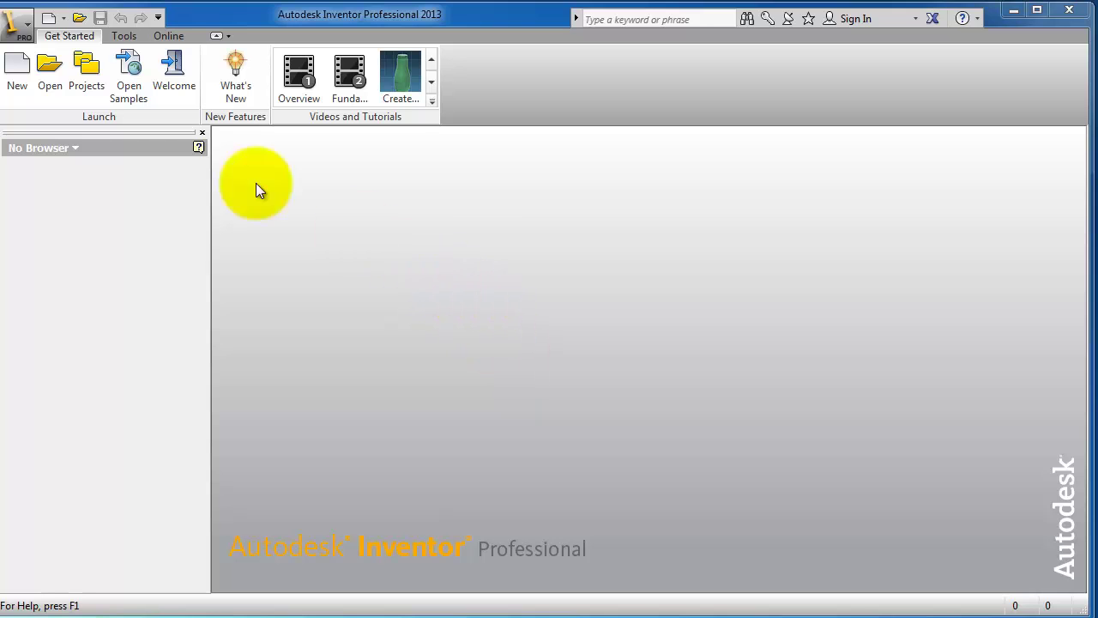
# Create a new metric part from the Standard (mm).ipt template.
pyautogui.click(26, 85)
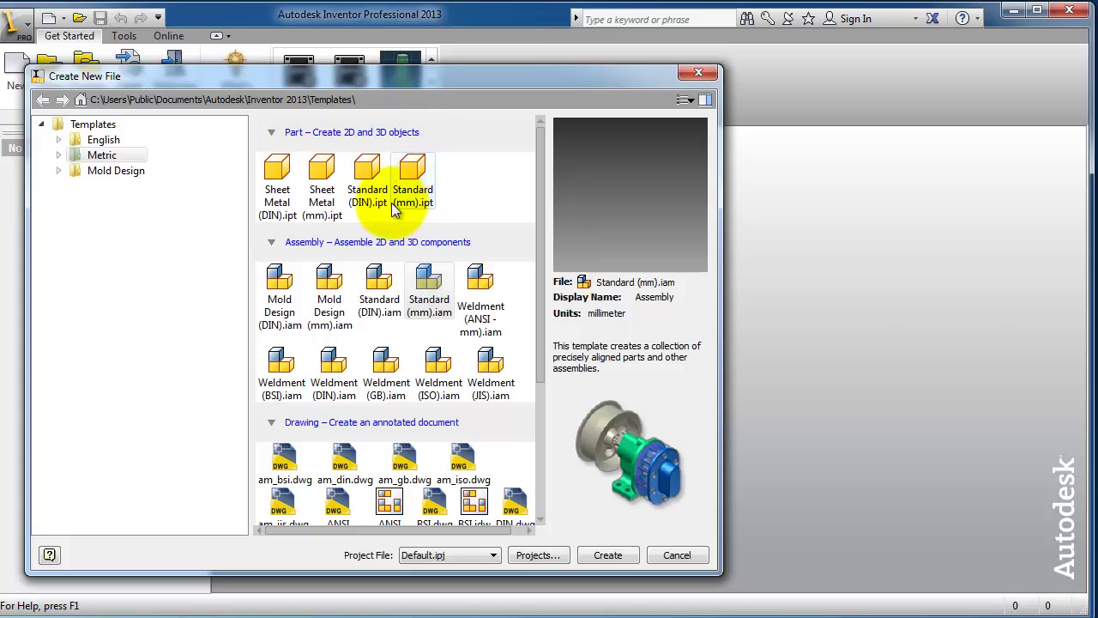
pyautogui.click(411, 176)
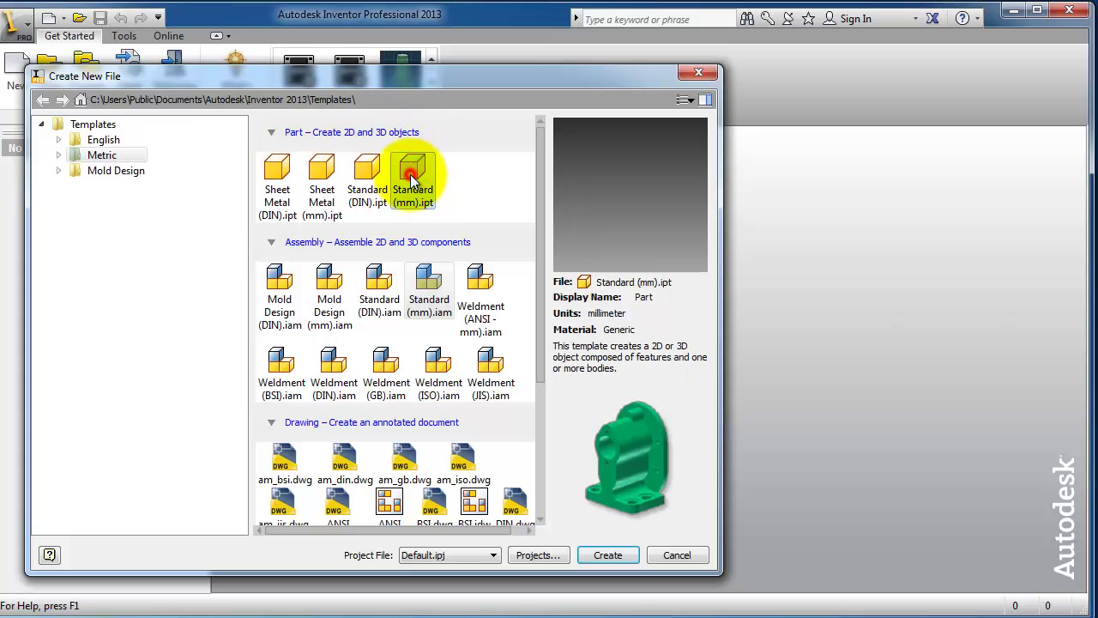
pyautogui.click(612, 558)
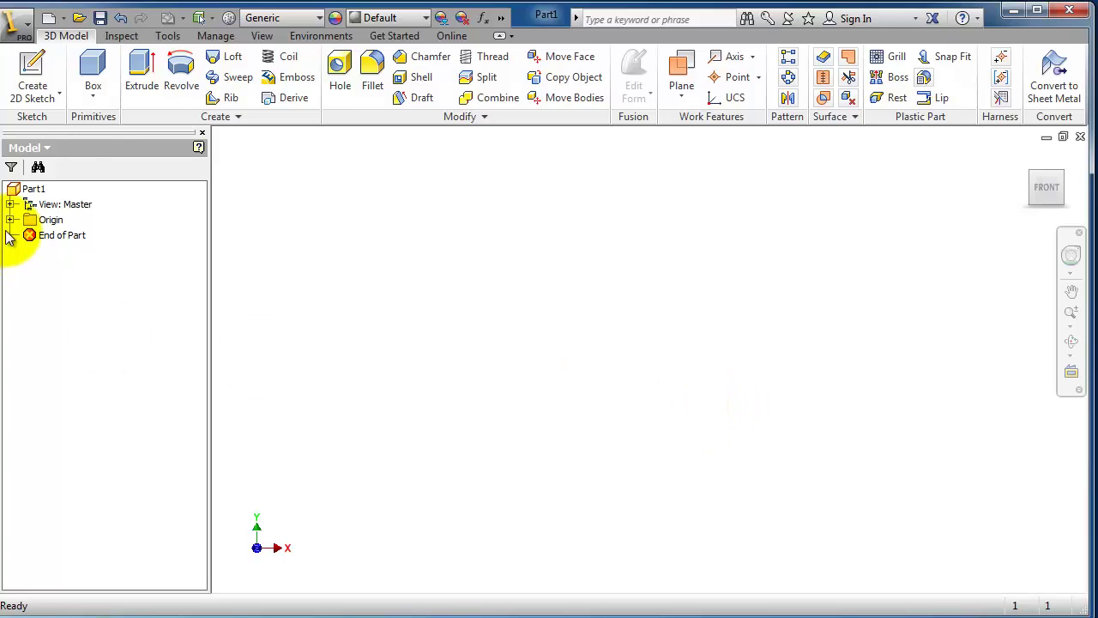
# Start a 2D sketch on the YZ plane and draw a circle about 30 mm in diameter centred on the origin.
pyautogui.click(39, 77)
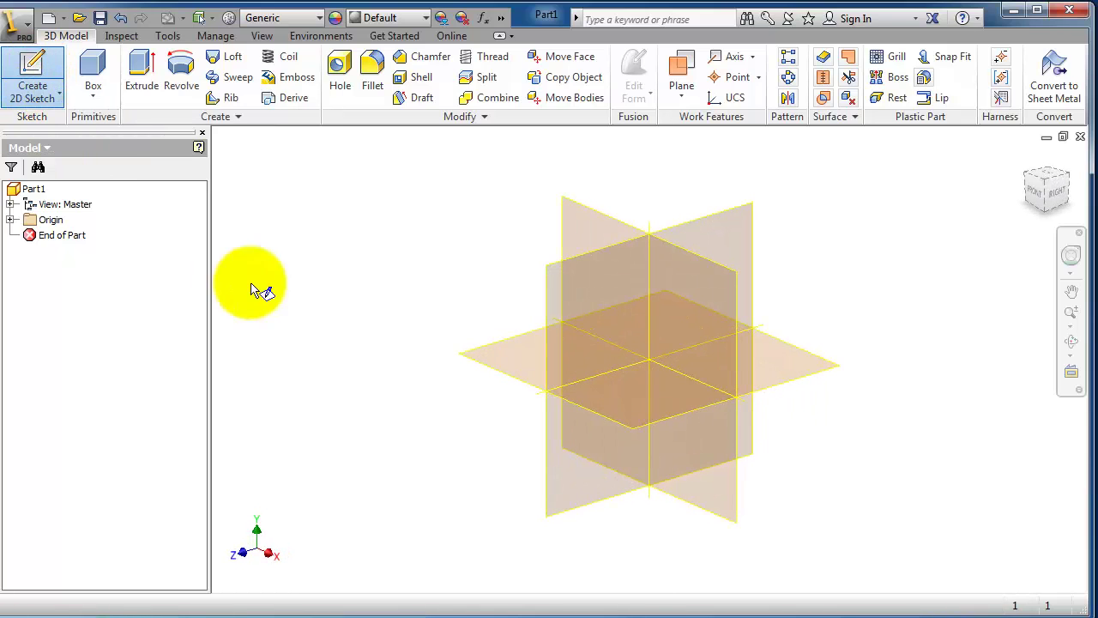
pyautogui.click(557, 294)
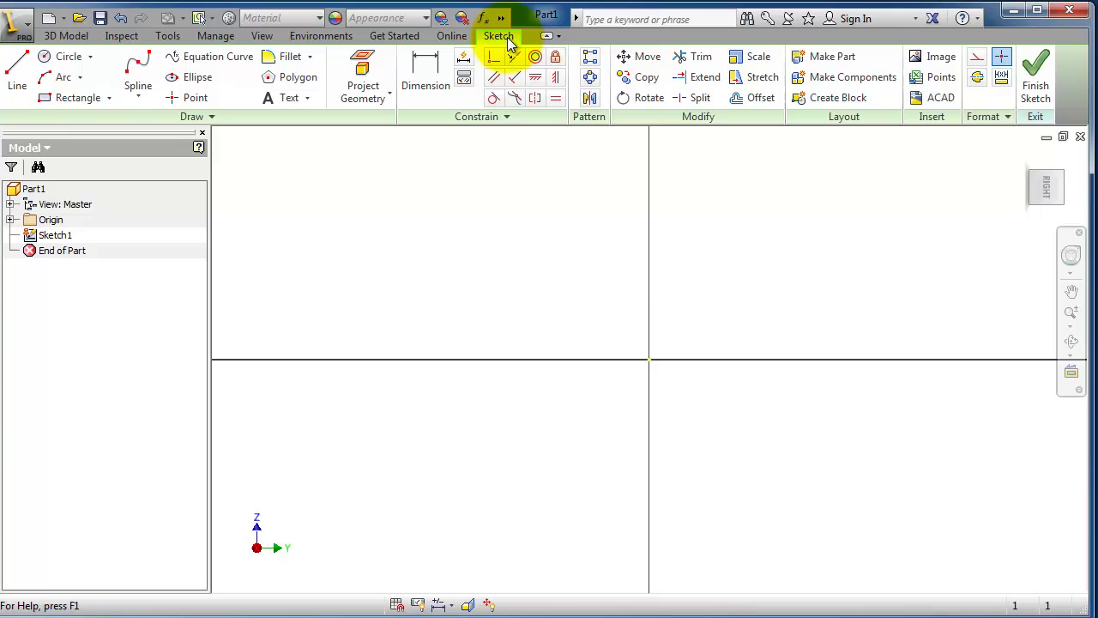
pyautogui.click(66, 60)
pyautogui.click(649, 359)
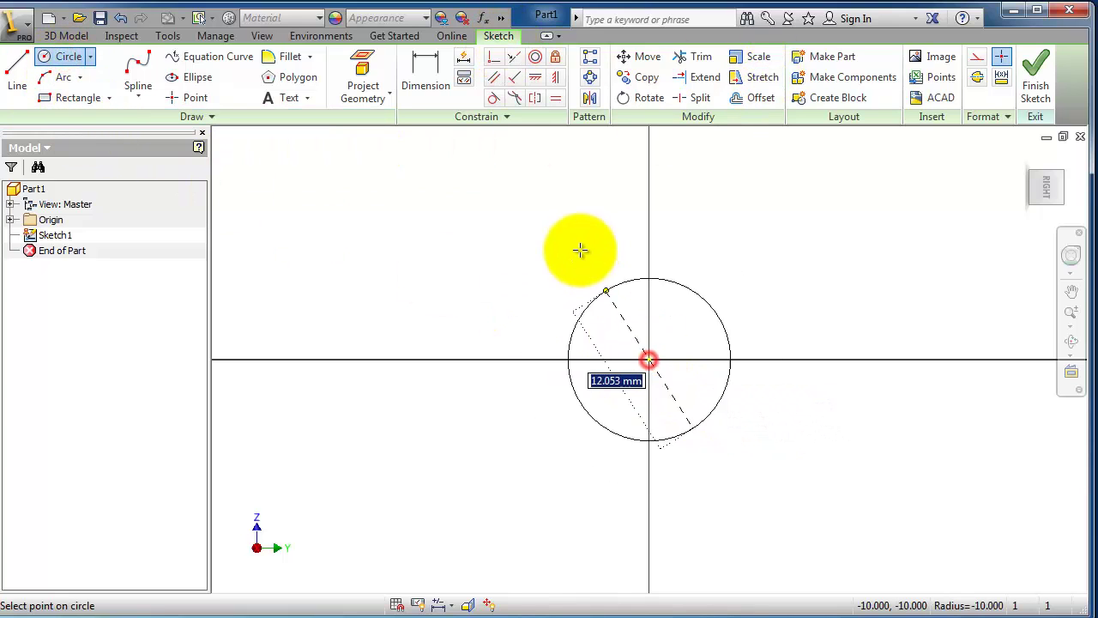
pyautogui.click(652, 155)
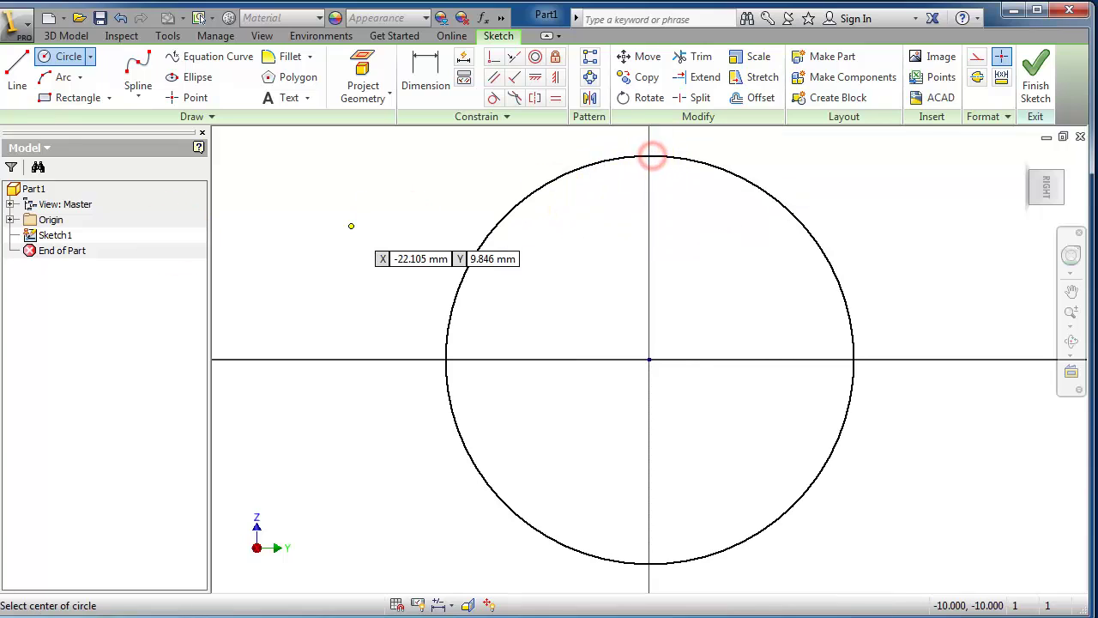
# Dimension the circle's diameter and set it to 60 mm.
pyautogui.click(420, 79)
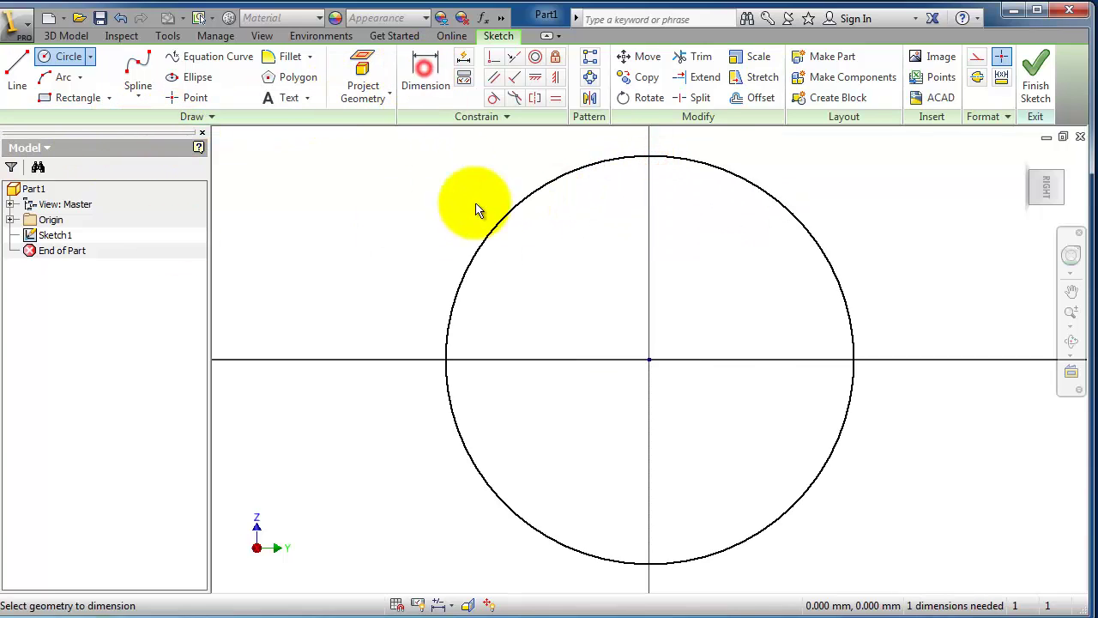
pyautogui.click(481, 244)
pyautogui.click(395, 288)
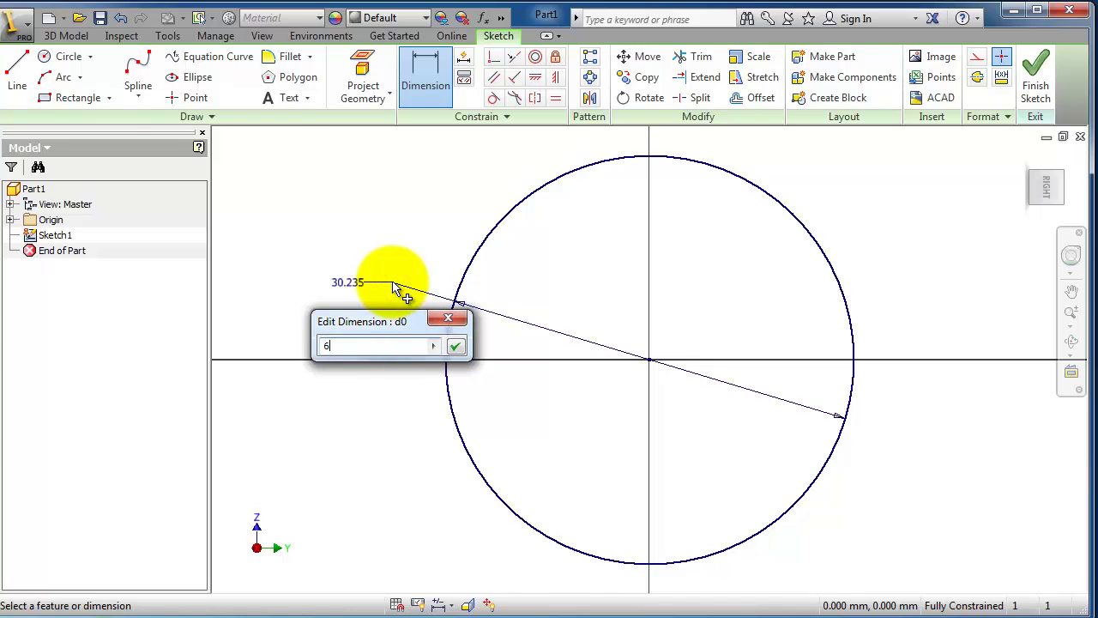
pyautogui.press('Return')
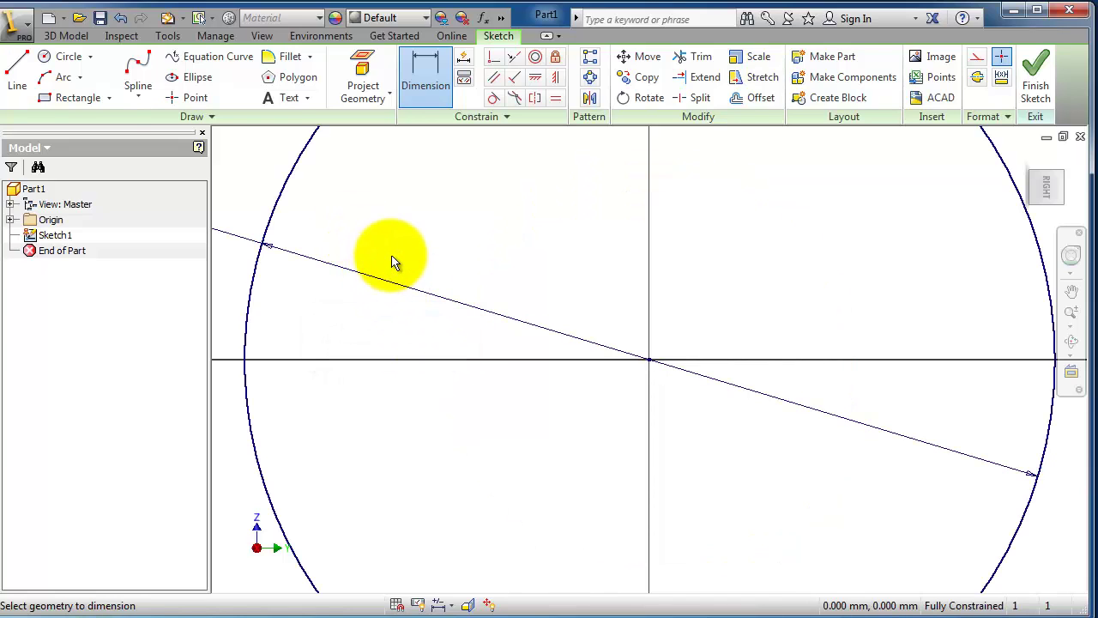
pyautogui.scroll(-3, 446, 283)
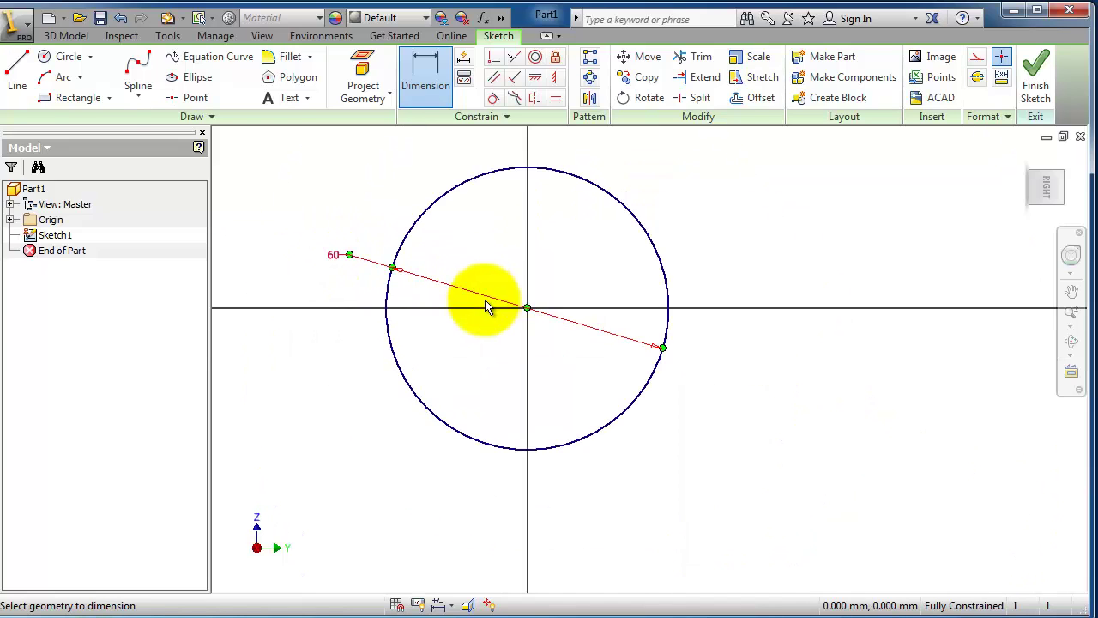
# Extrude the circle 10 mm into a solid disc.
pyautogui.click(74, 39)
pyautogui.click(137, 68)
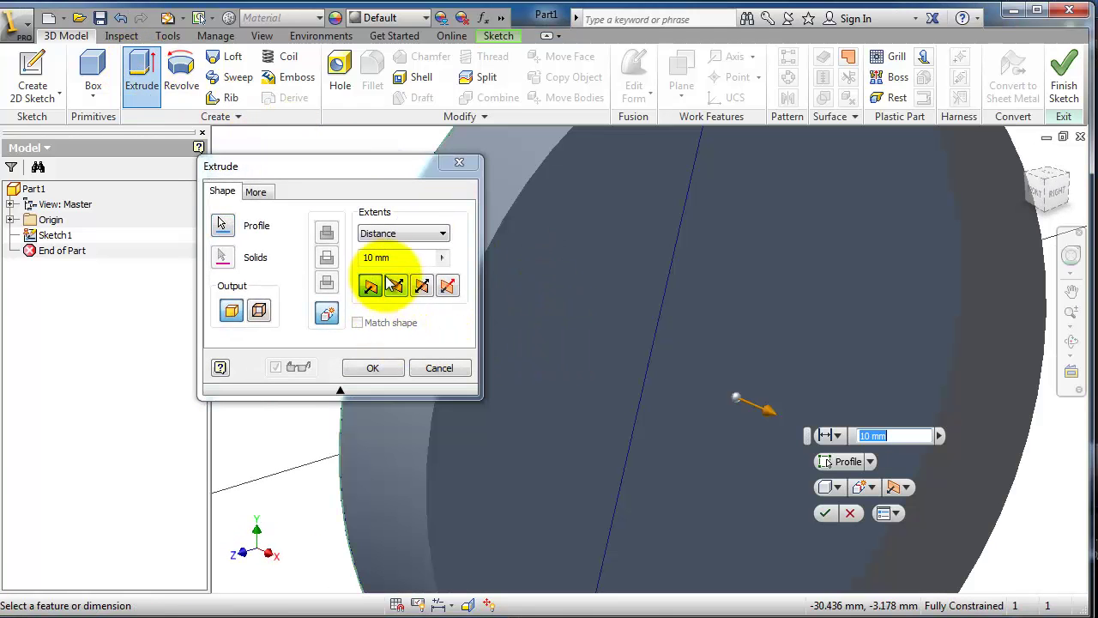
pyautogui.click(392, 370)
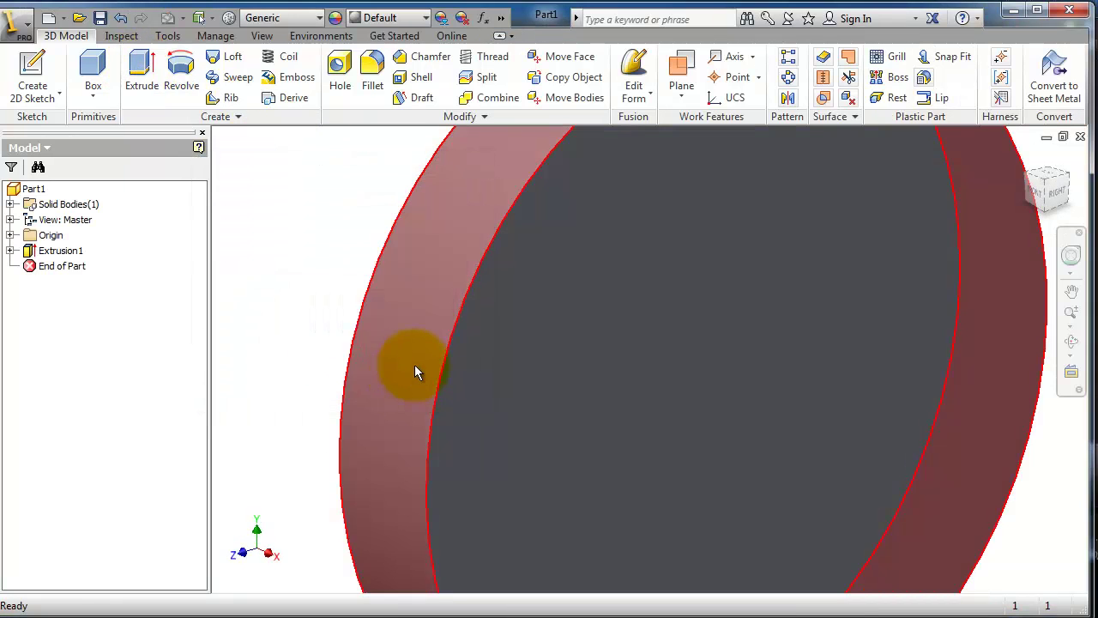
# Start a sketch on the disc's flat left face and place a point on the horizontal axis, about 27 mm from the centre.
pyautogui.scroll(-5, 694, 367)
pyautogui.moveTo(527, 314); pyautogui.dragTo(657, 504, button='middle')
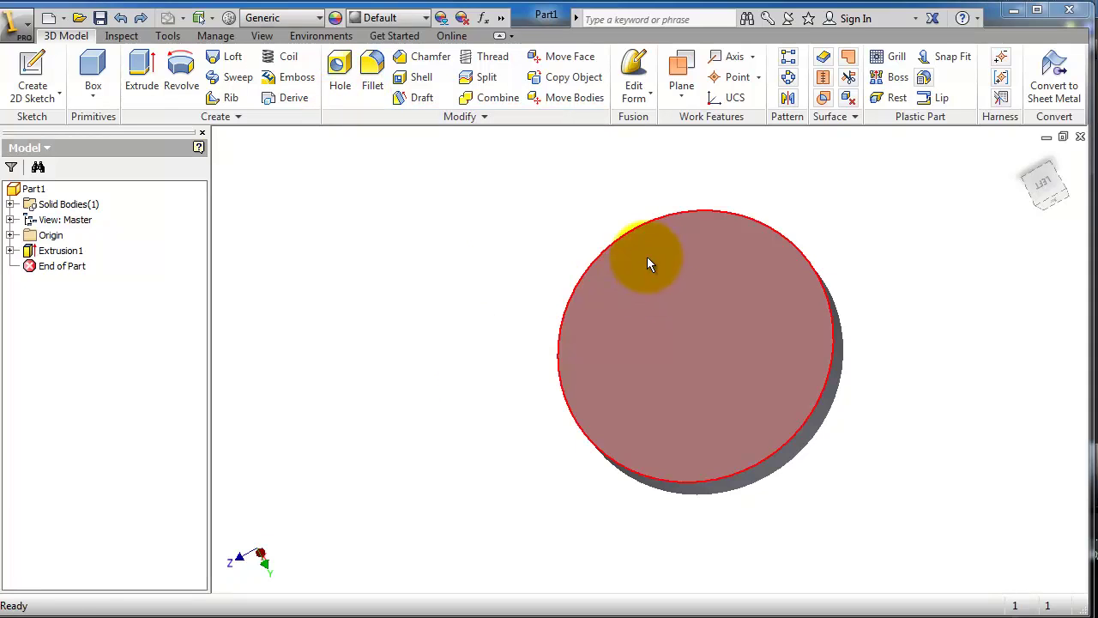
pyautogui.keyDown('shift'); pyautogui.moveTo(867, 314); pyautogui.dragTo(877, 294, button='middle'); pyautogui.keyUp('shift')
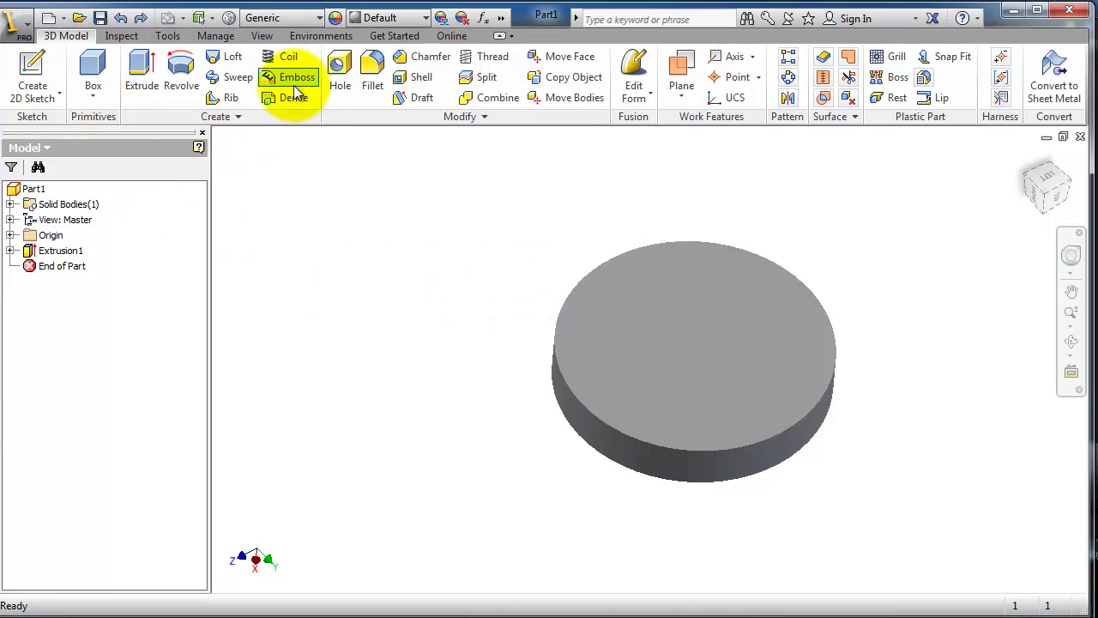
pyautogui.click(666, 312)
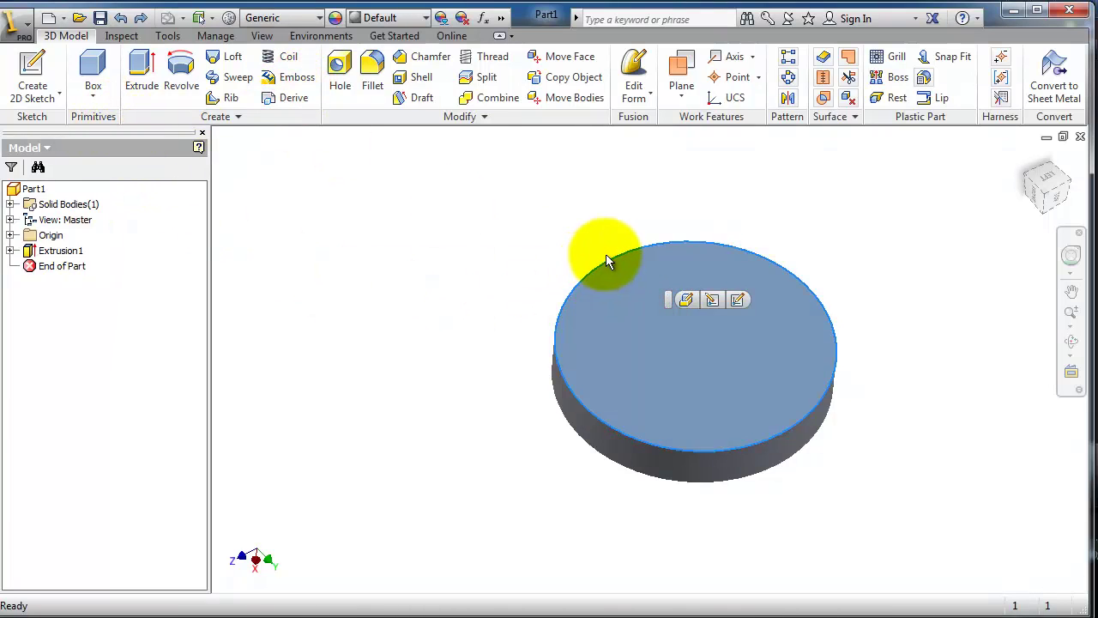
pyautogui.click(740, 301)
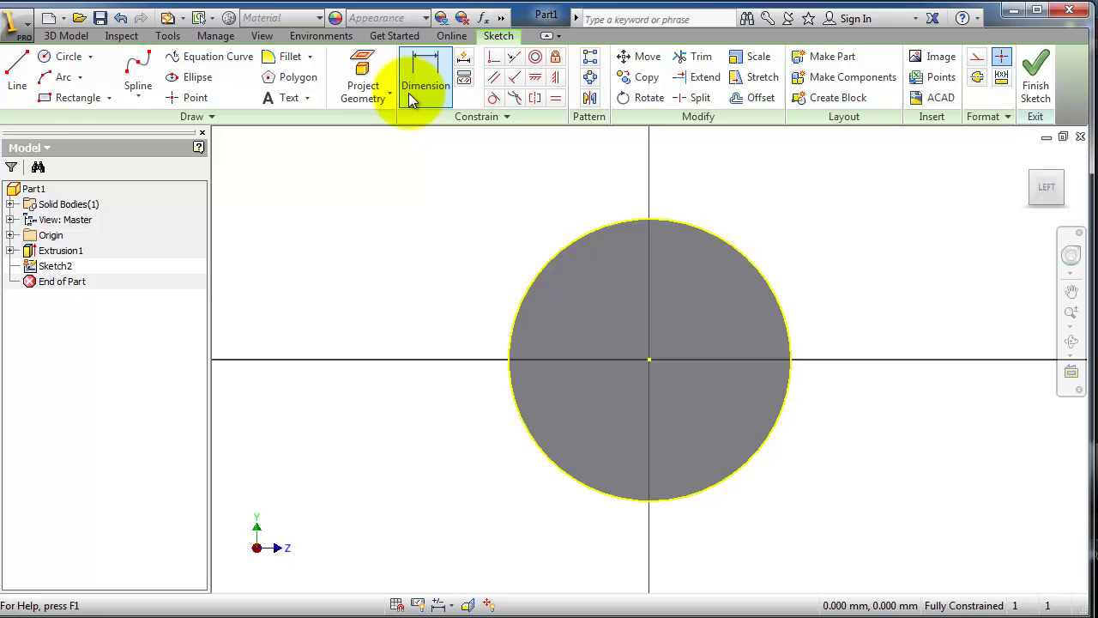
pyautogui.click(172, 99)
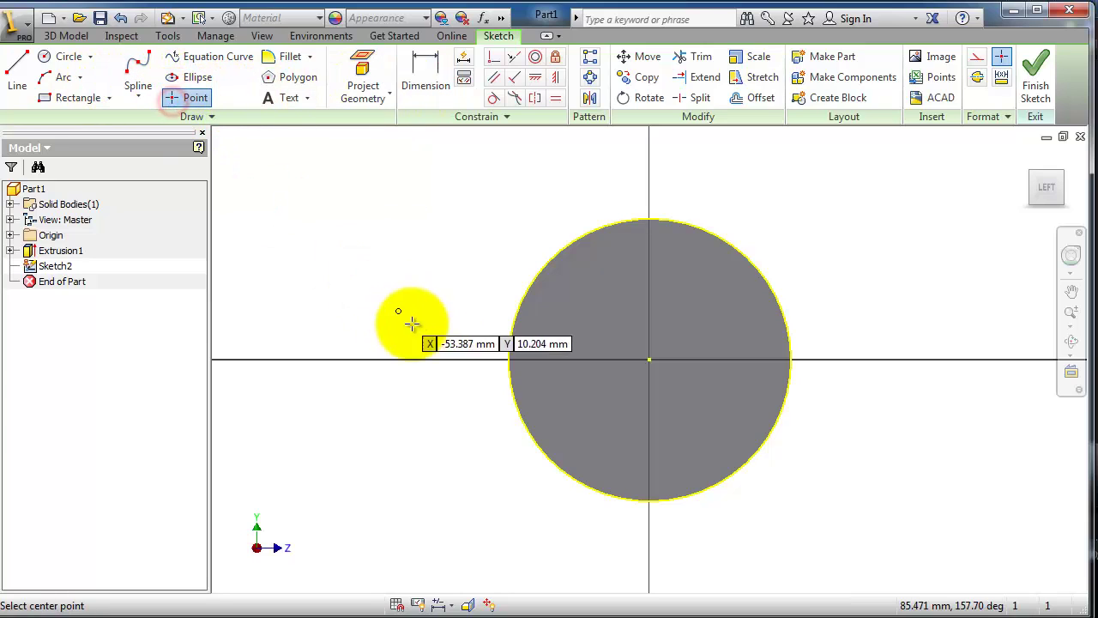
pyautogui.click(525, 358)
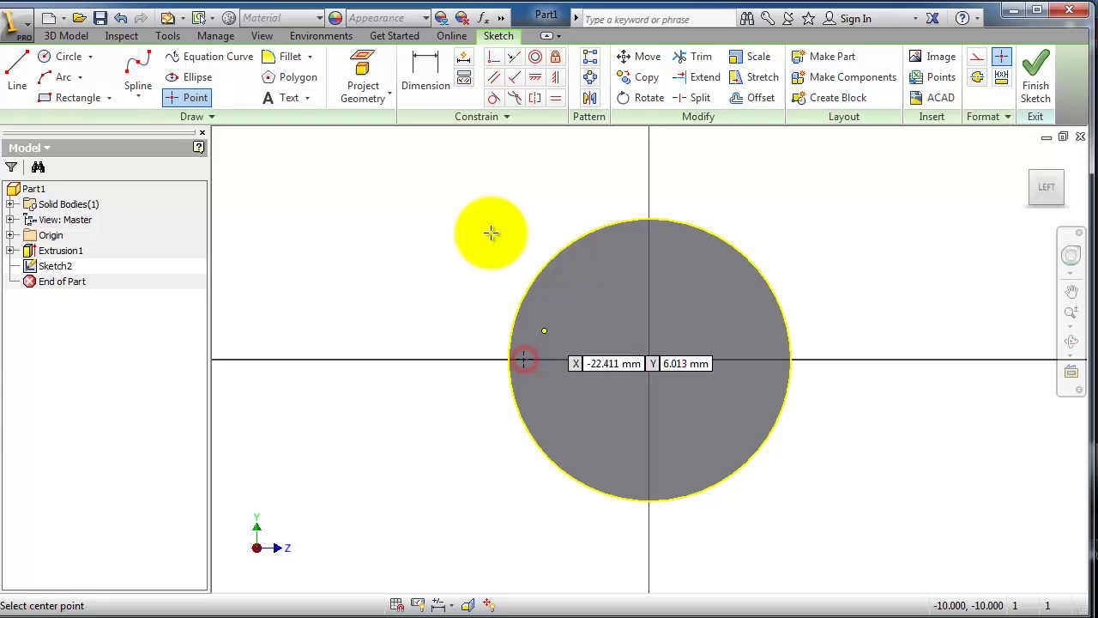
# Dimension the point 25 mm horizontally from the disc's centre and finish the sketch.
pyautogui.click(409, 81)
pyautogui.click(525, 359)
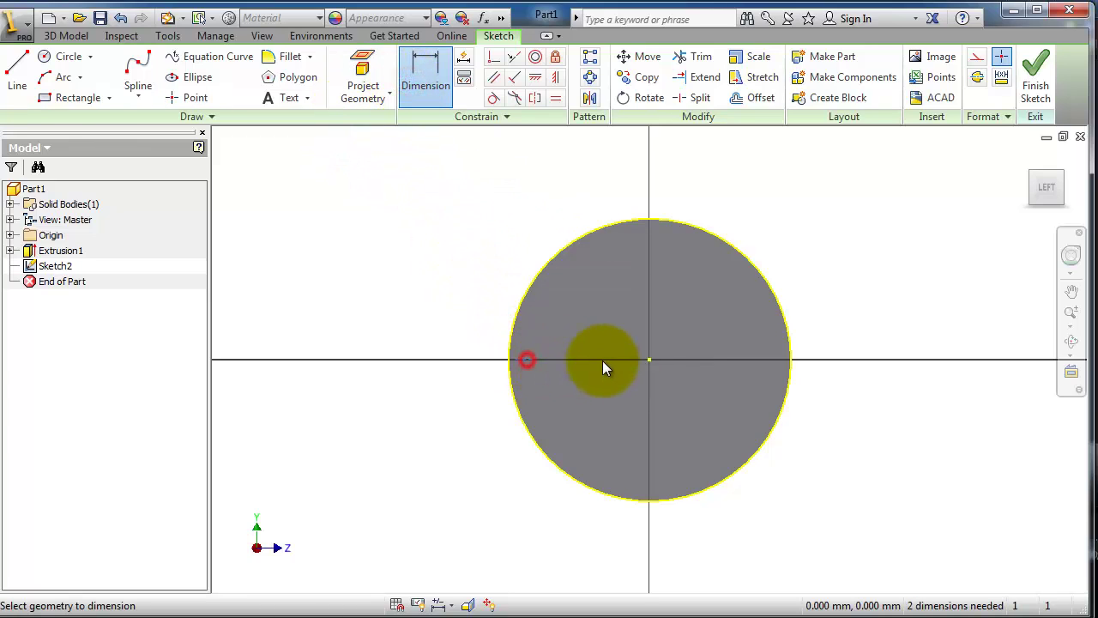
pyautogui.click(651, 360)
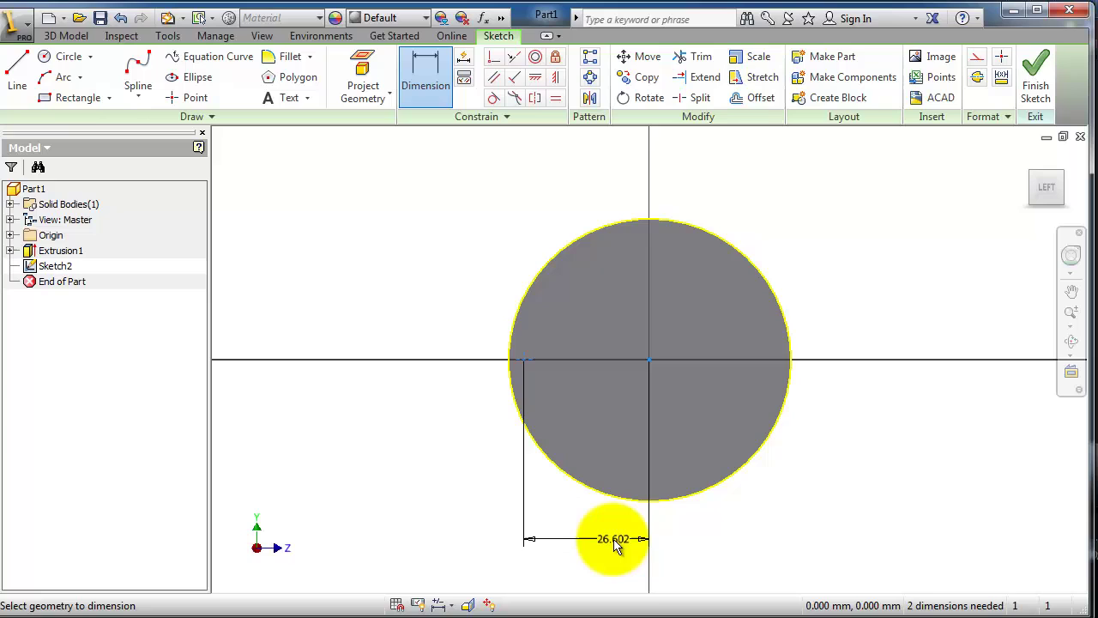
pyautogui.click(621, 545)
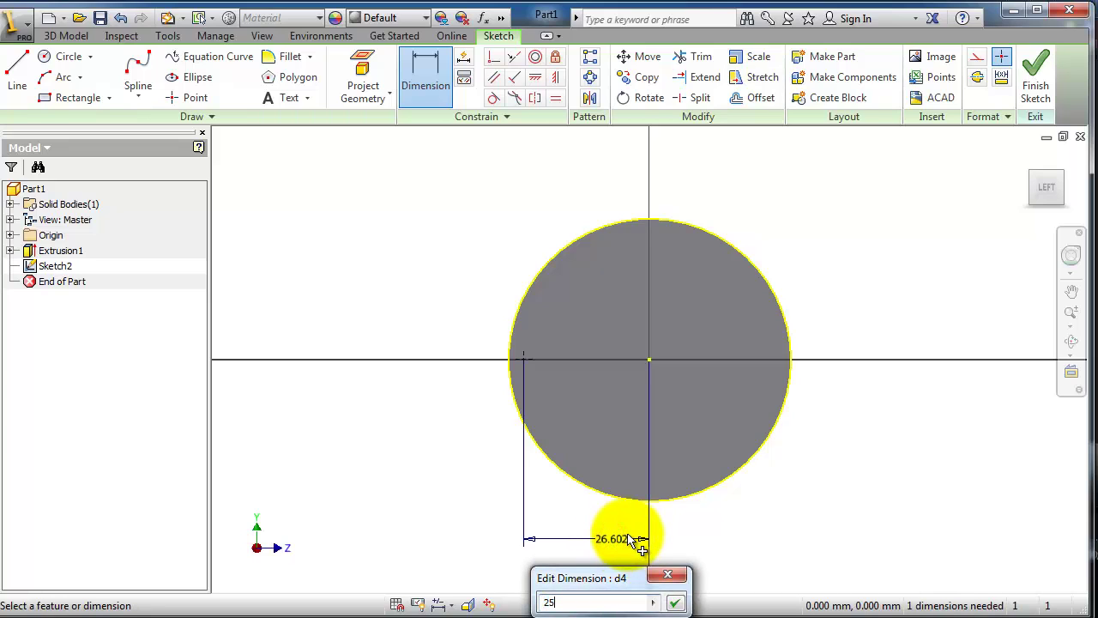
pyautogui.press('Return')
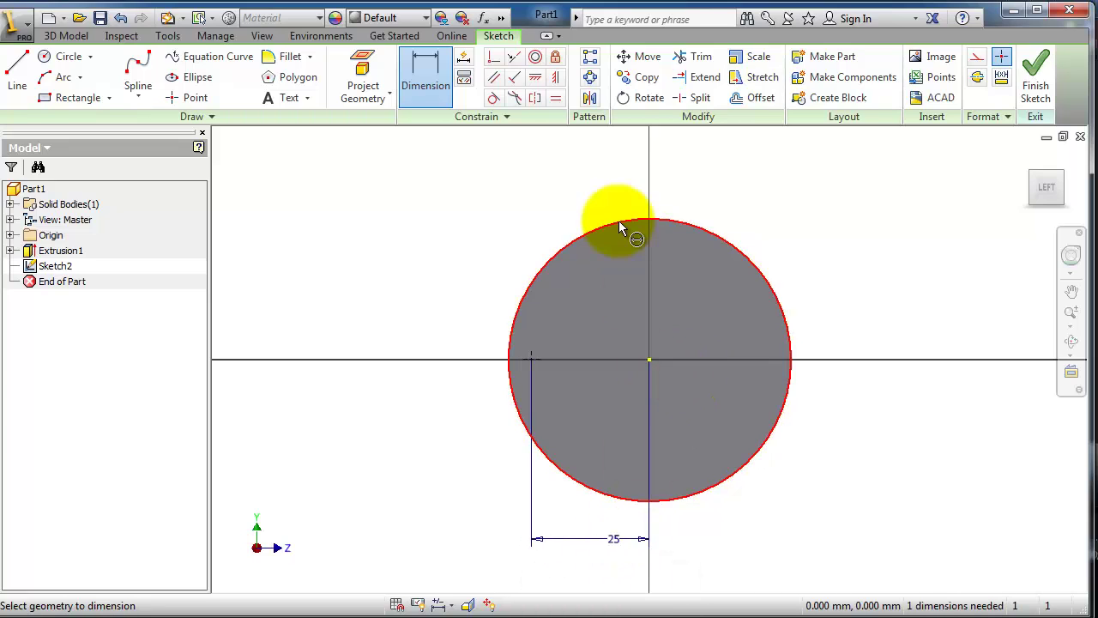
pyautogui.click(620, 222)
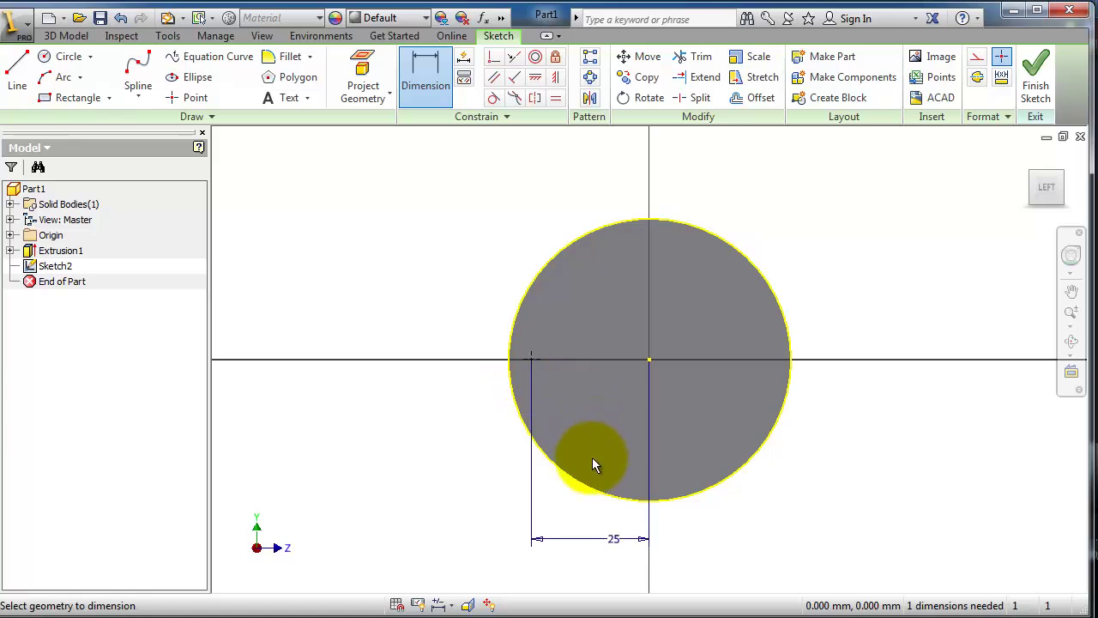
pyautogui.click(1029, 97)
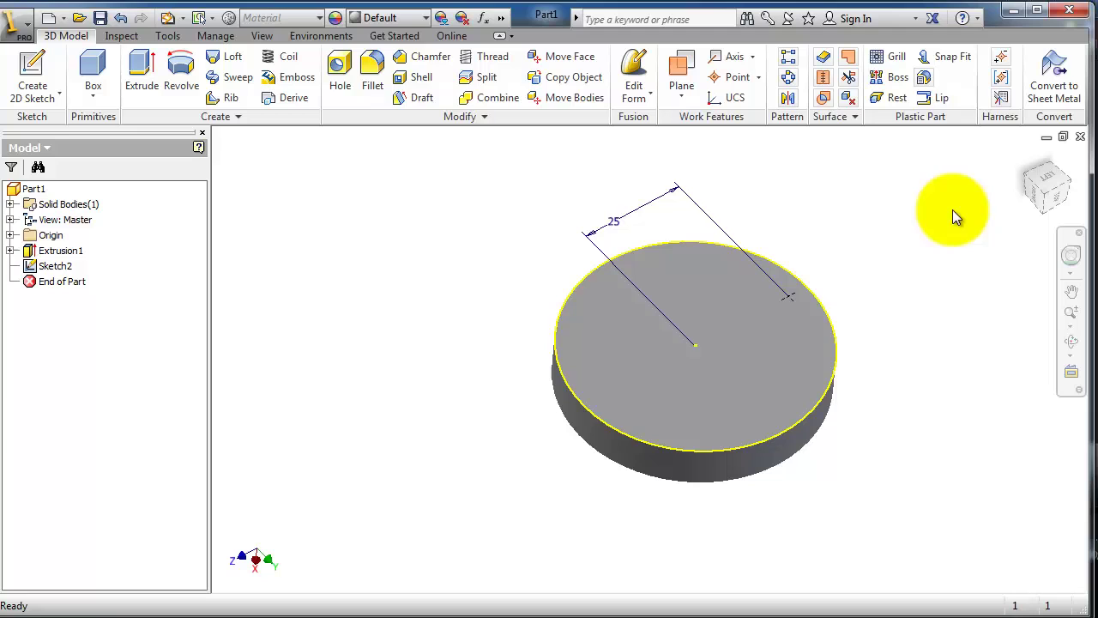
# Create a simple drilled hole at the sketch point with a 5 mm diameter and Through All termination.
pyautogui.click(340, 75)
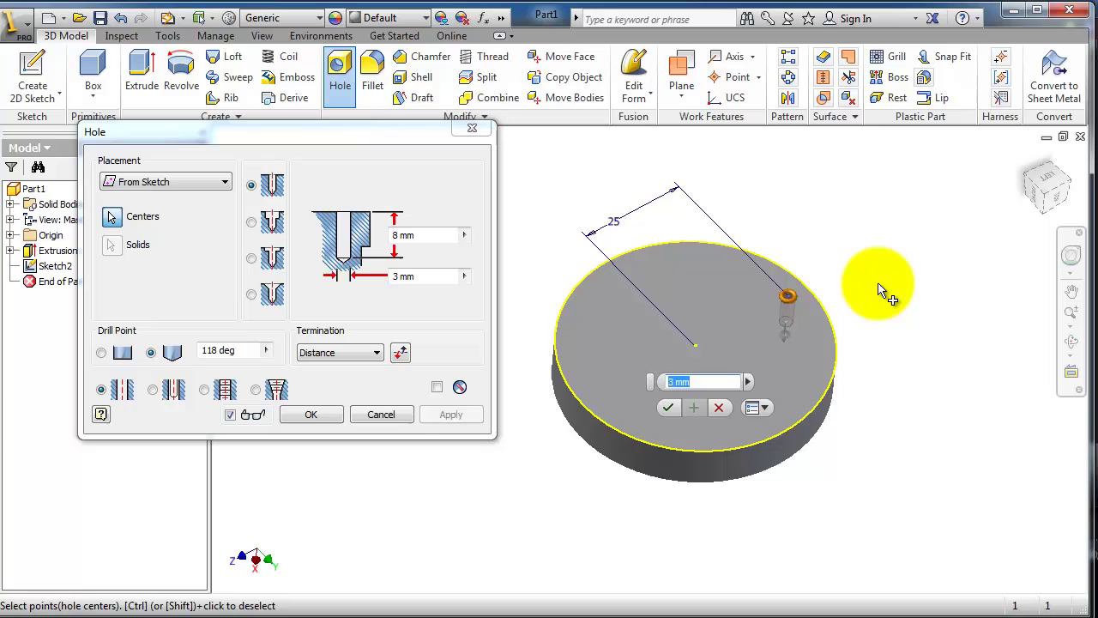
pyautogui.moveTo(879, 292); pyautogui.dragTo(833, 335, button='middle')
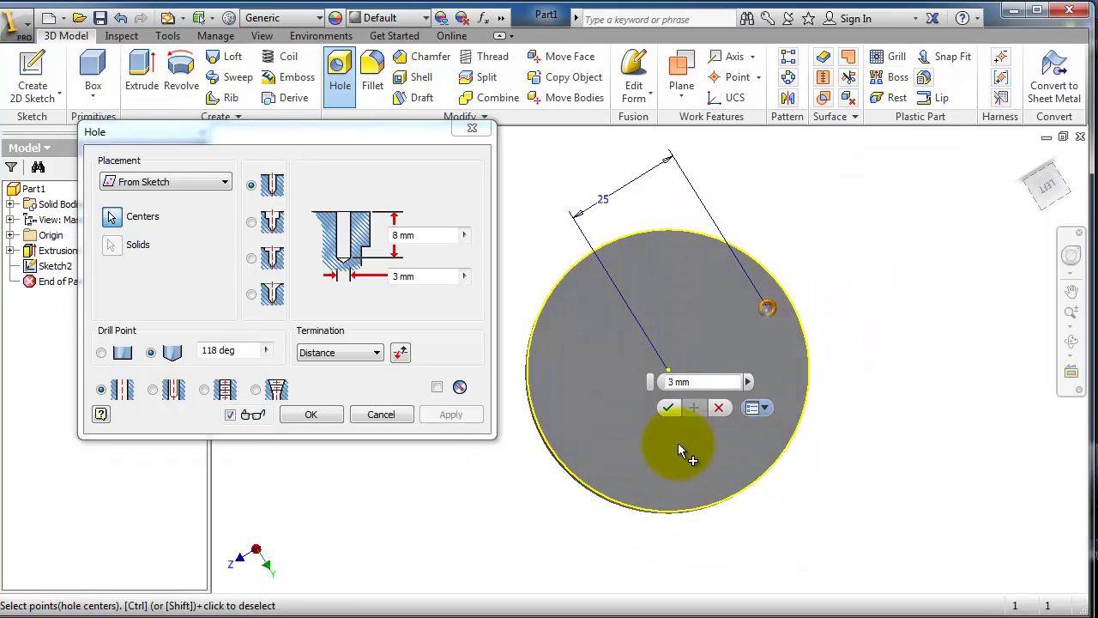
pyautogui.moveTo(694, 383); pyautogui.dragTo(656, 390)
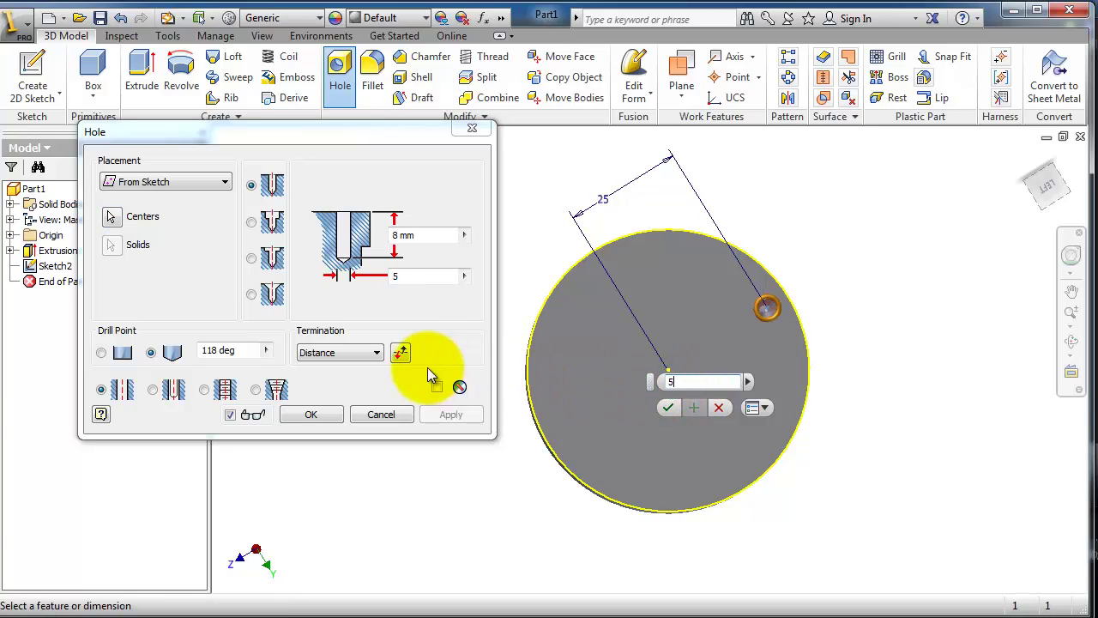
pyautogui.click(318, 354)
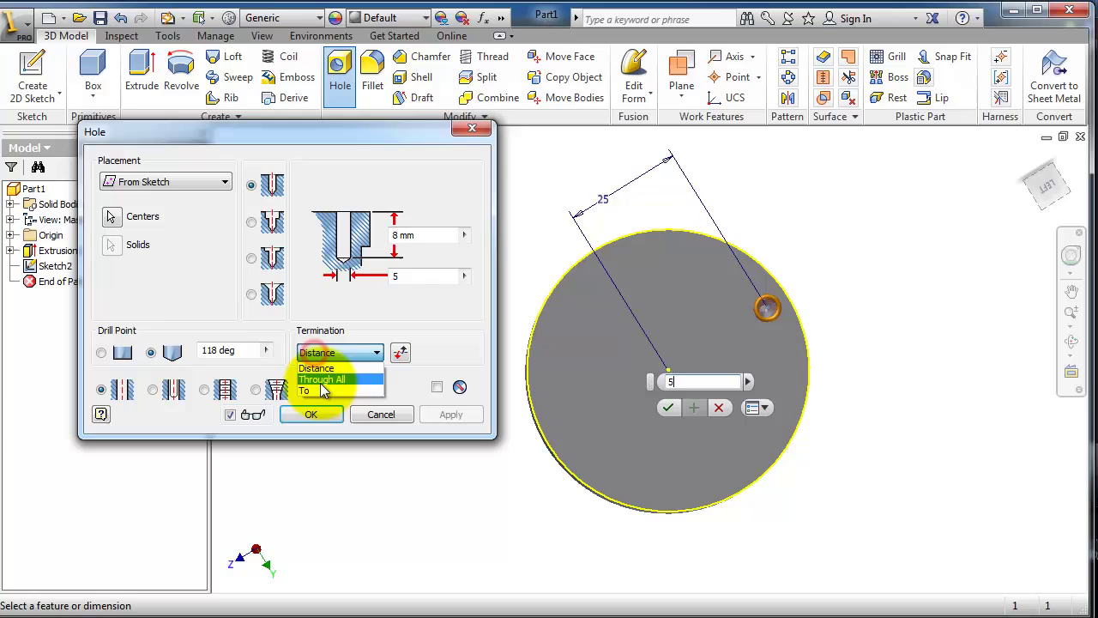
pyautogui.click(319, 386)
pyautogui.click(332, 365)
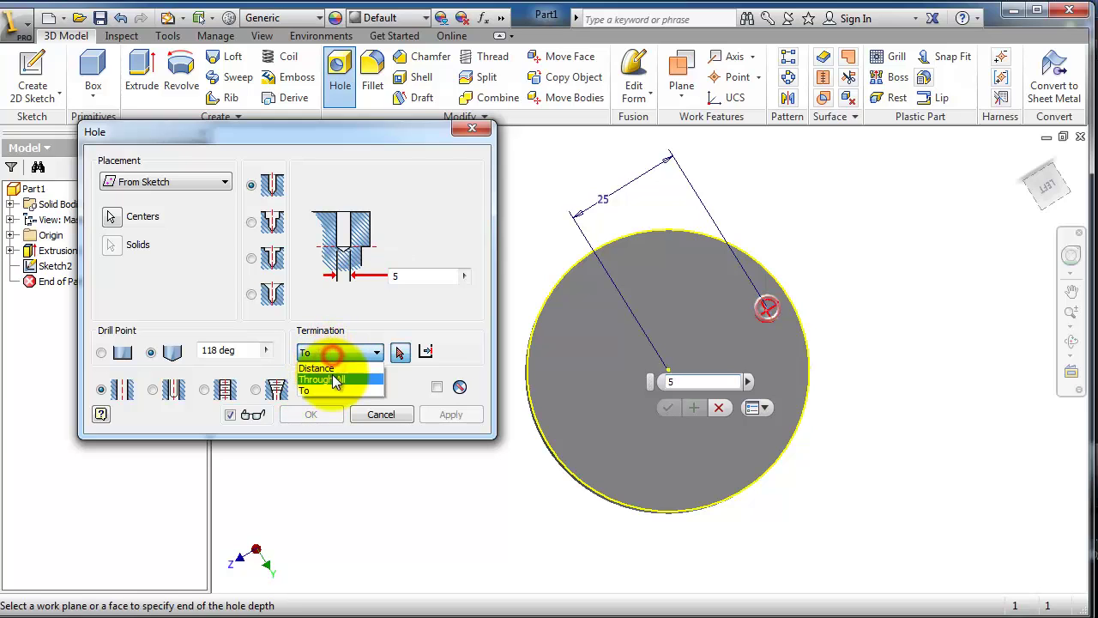
pyautogui.click(333, 378)
pyautogui.click(311, 415)
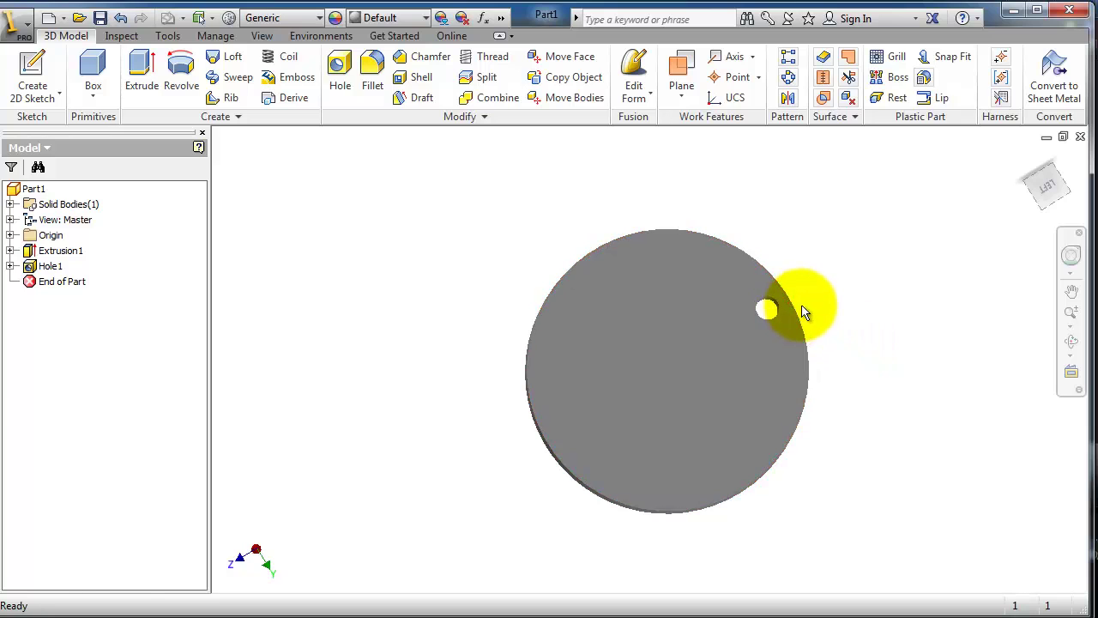
# Repeat the 5 mm hole in a circular pattern of 6 over 360 degrees around the disc's central axis.
pyautogui.keyDown('shift'); pyautogui.moveTo(796, 311); pyautogui.dragTo(807, 287, button='middle'); pyautogui.keyUp('shift')
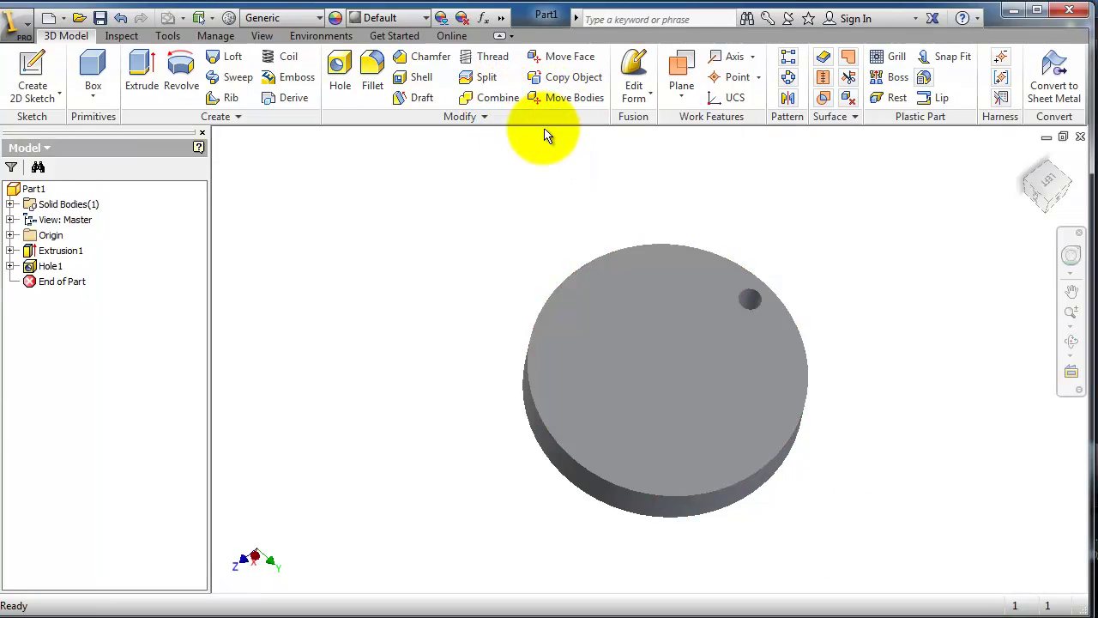
pyautogui.click(787, 76)
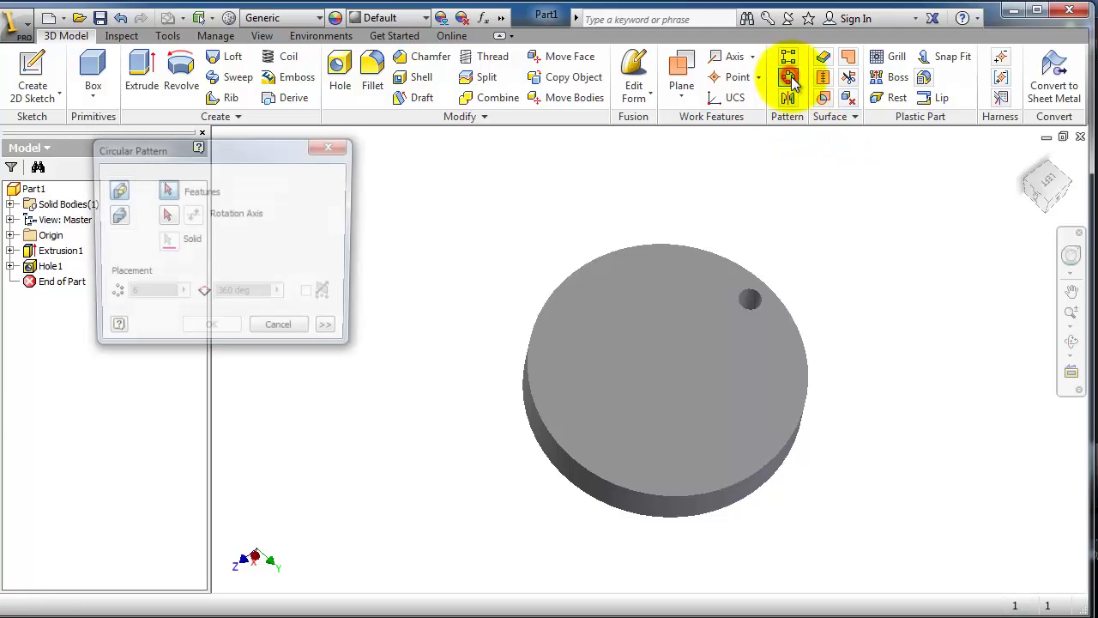
pyautogui.click(167, 190)
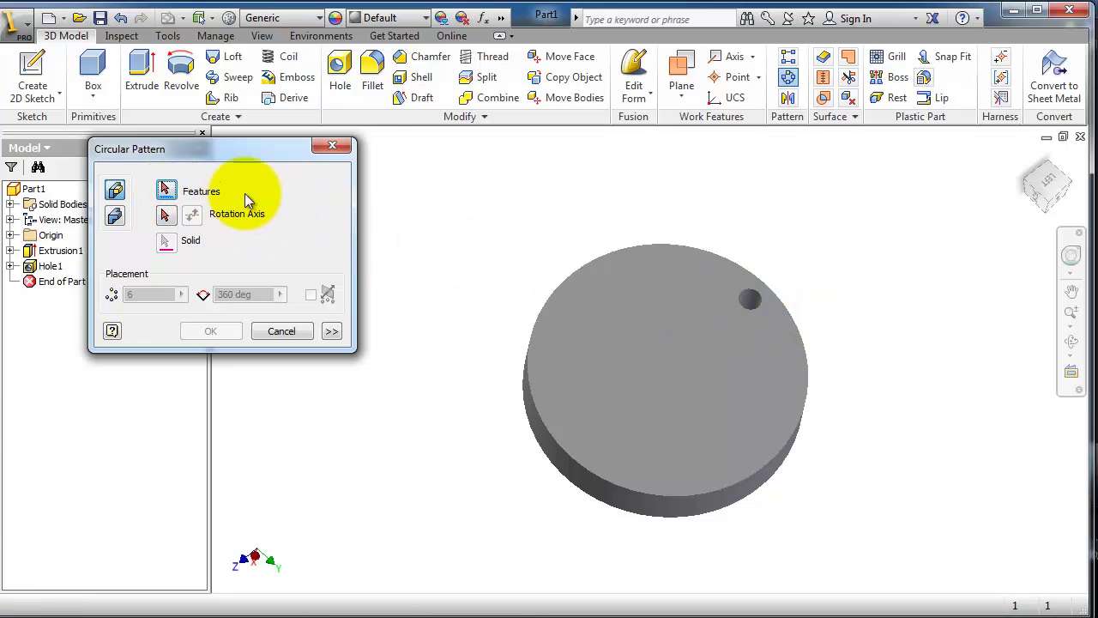
pyautogui.click(167, 191)
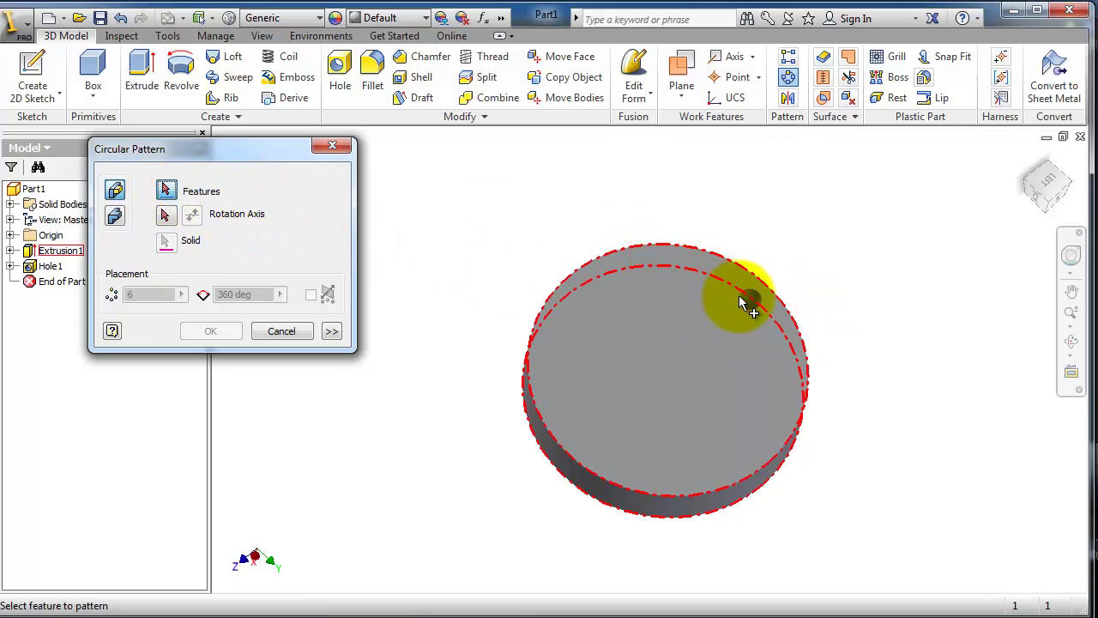
pyautogui.click(750, 300)
pyautogui.click(166, 216)
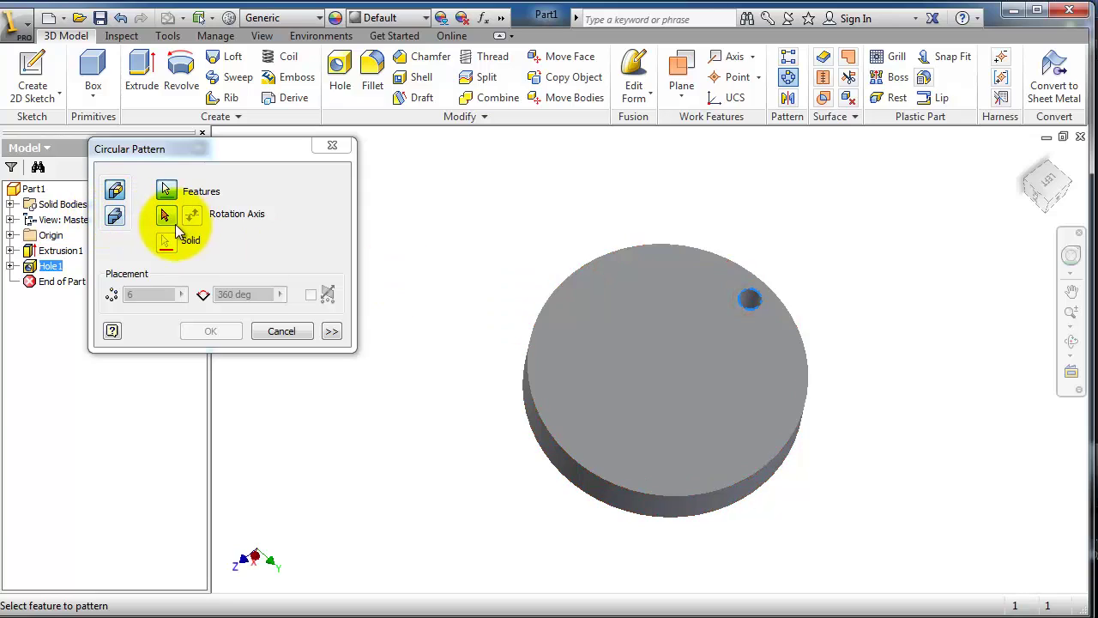
pyautogui.click(553, 302)
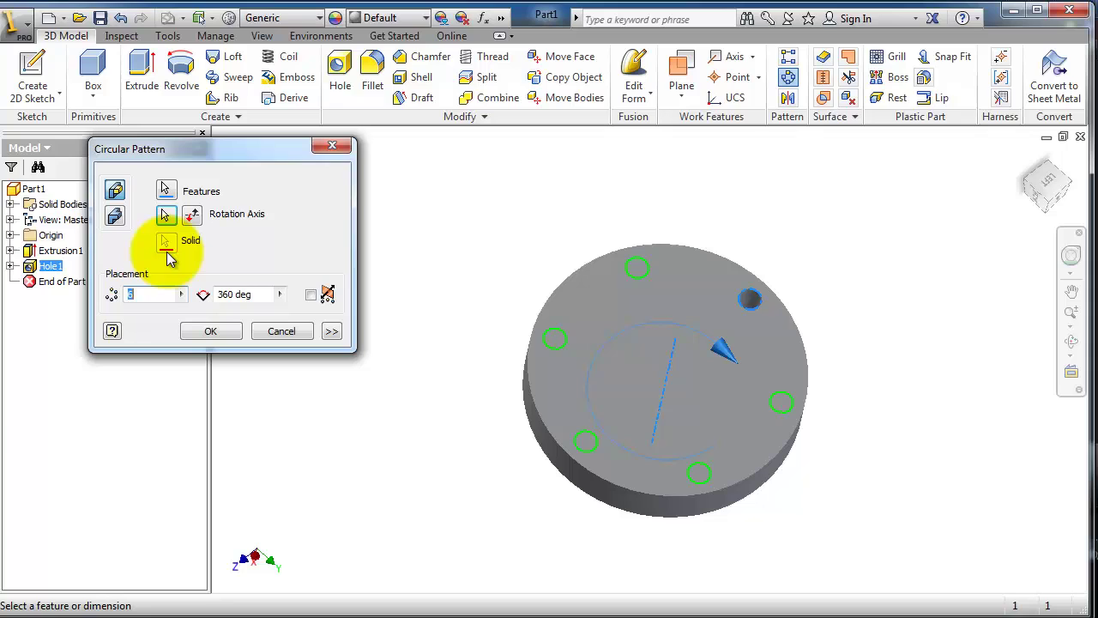
pyautogui.moveTo(142, 294); pyautogui.dragTo(129, 294)
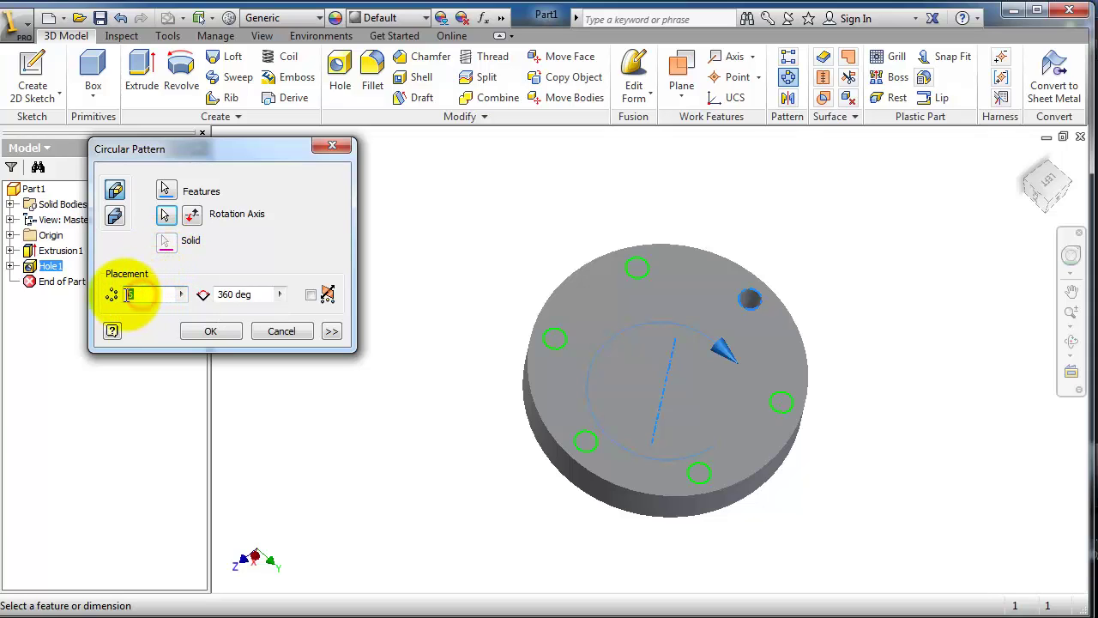
pyautogui.click(207, 333)
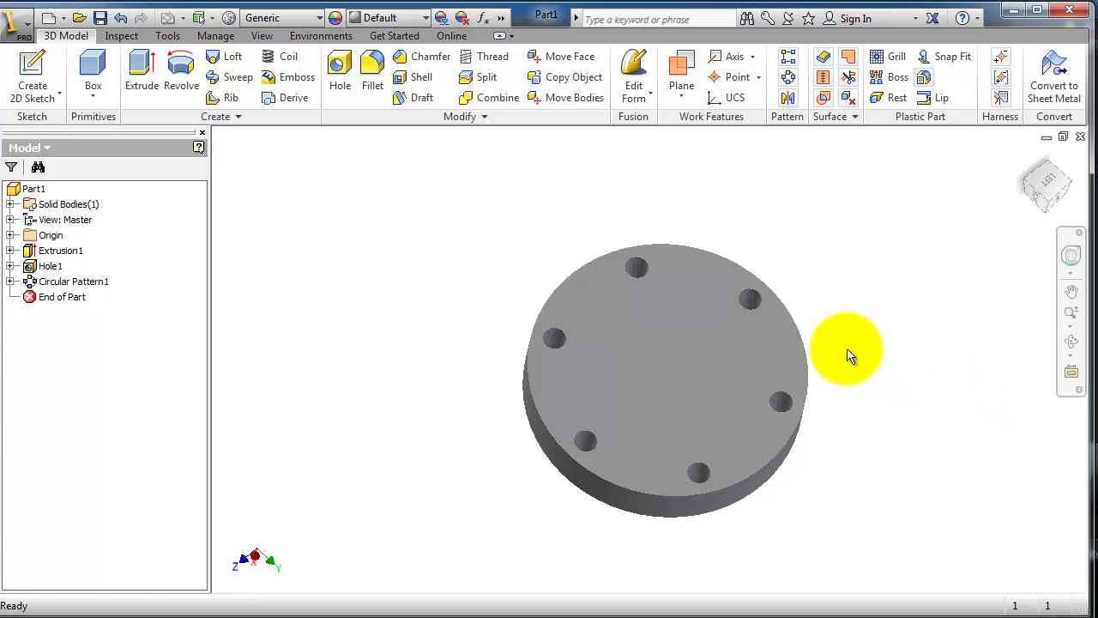
pyautogui.keyDown('shift'); pyautogui.moveTo(847, 356); pyautogui.dragTo(801, 318, button='middle'); pyautogui.keyUp('shift')
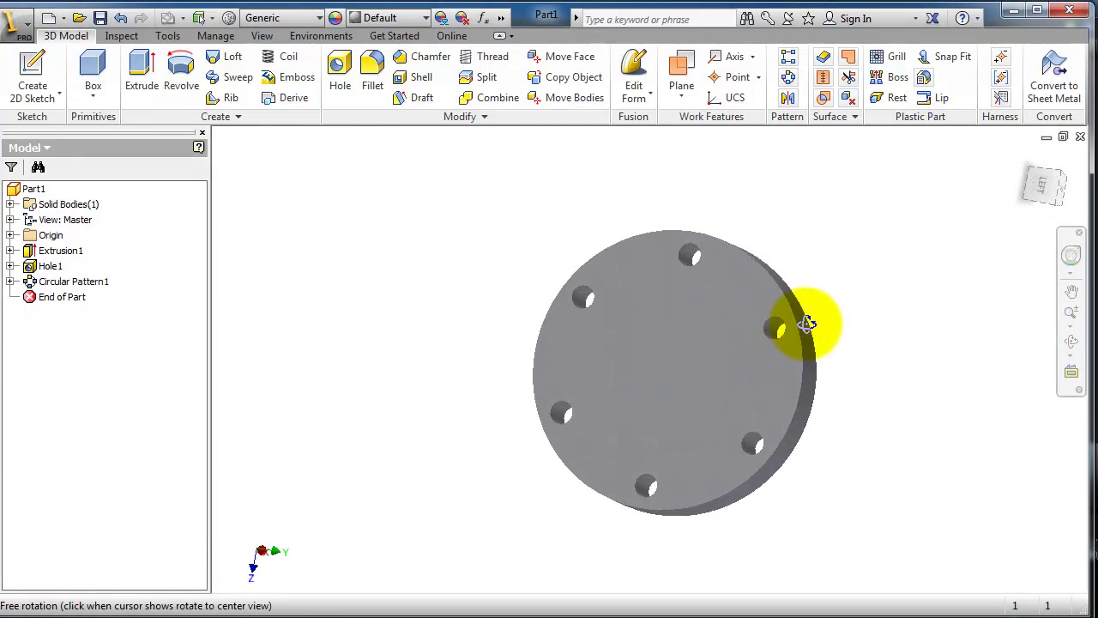
# Save the disc as Part1Disk in a new folder named Parts for assembly inside the LOGOs folder.
pyautogui.click(99, 21)
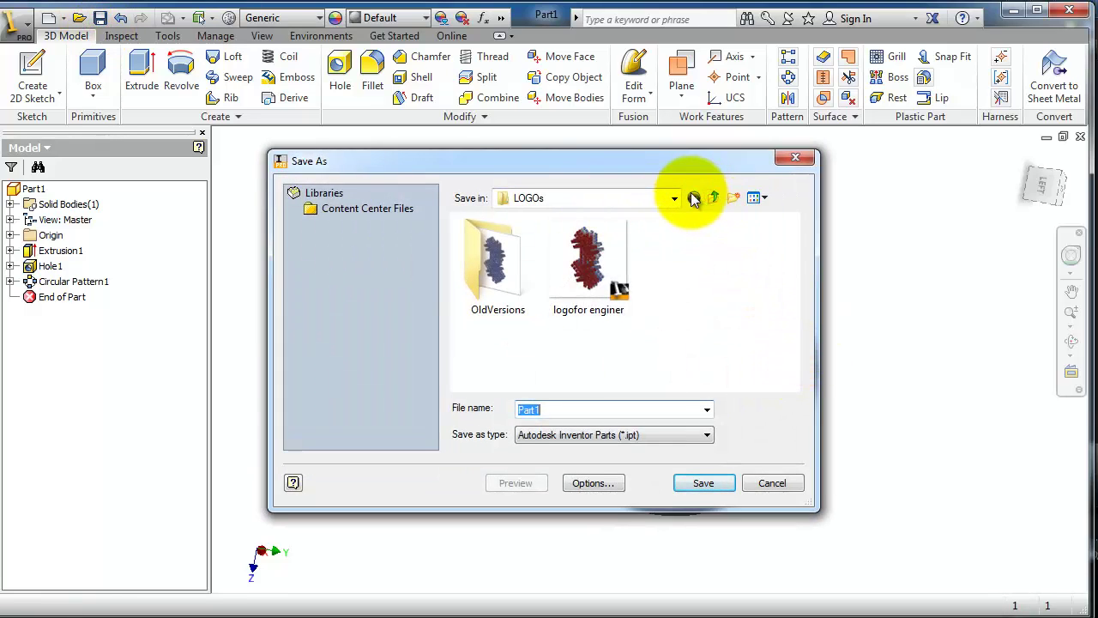
pyautogui.click(734, 198)
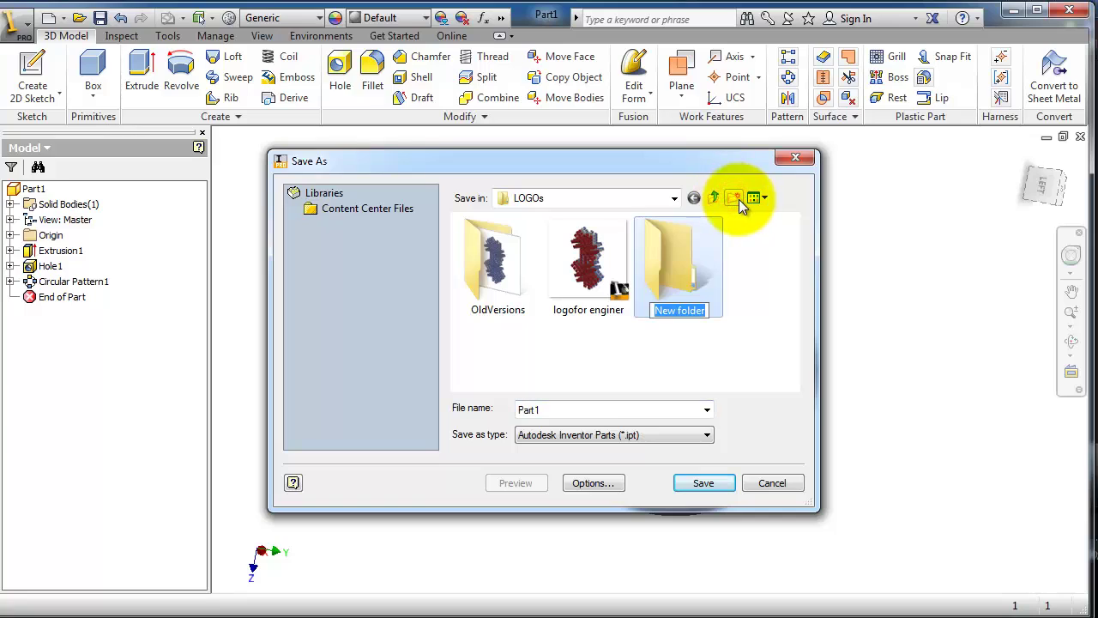
pyautogui.write('Parts ')
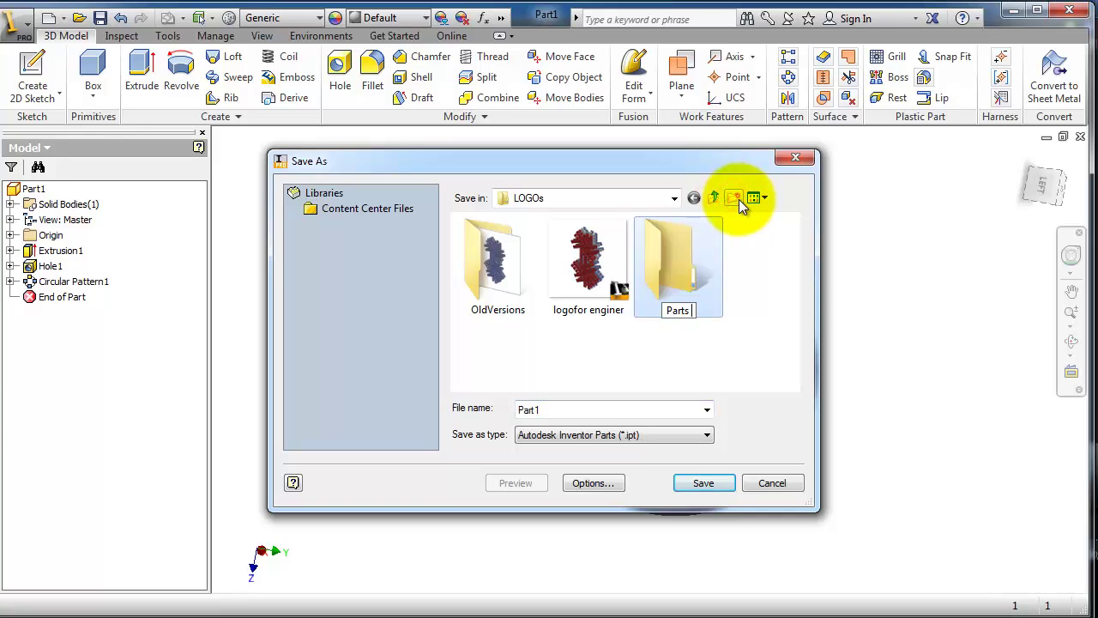
pyautogui.write('for assembly')
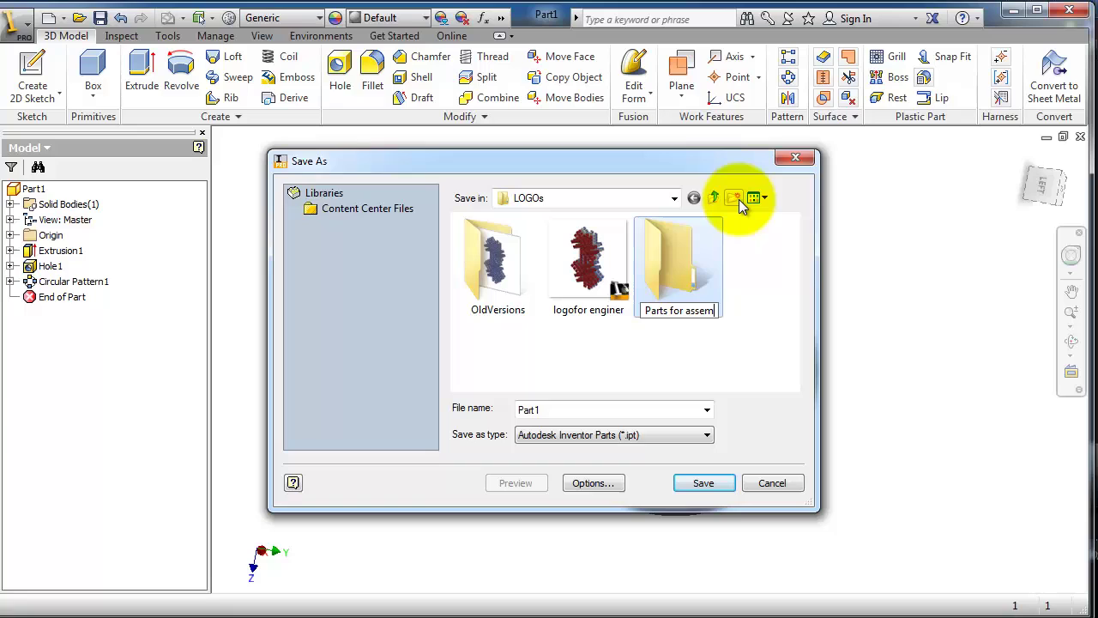
pyautogui.press('Return')
pyautogui.press('Return')
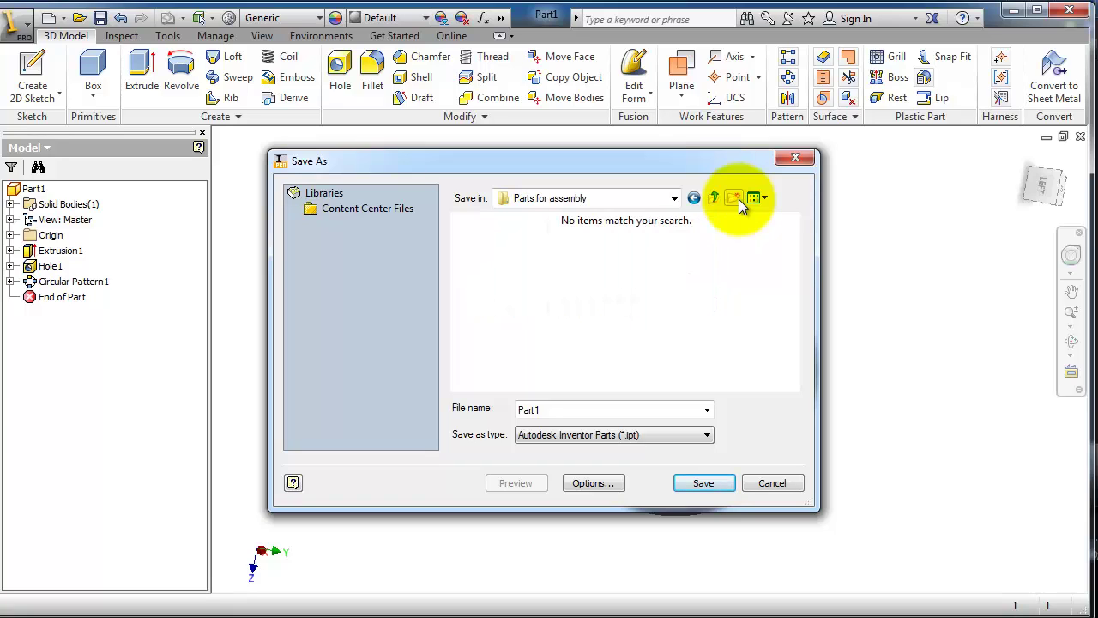
pyautogui.doubleClick(551, 410)
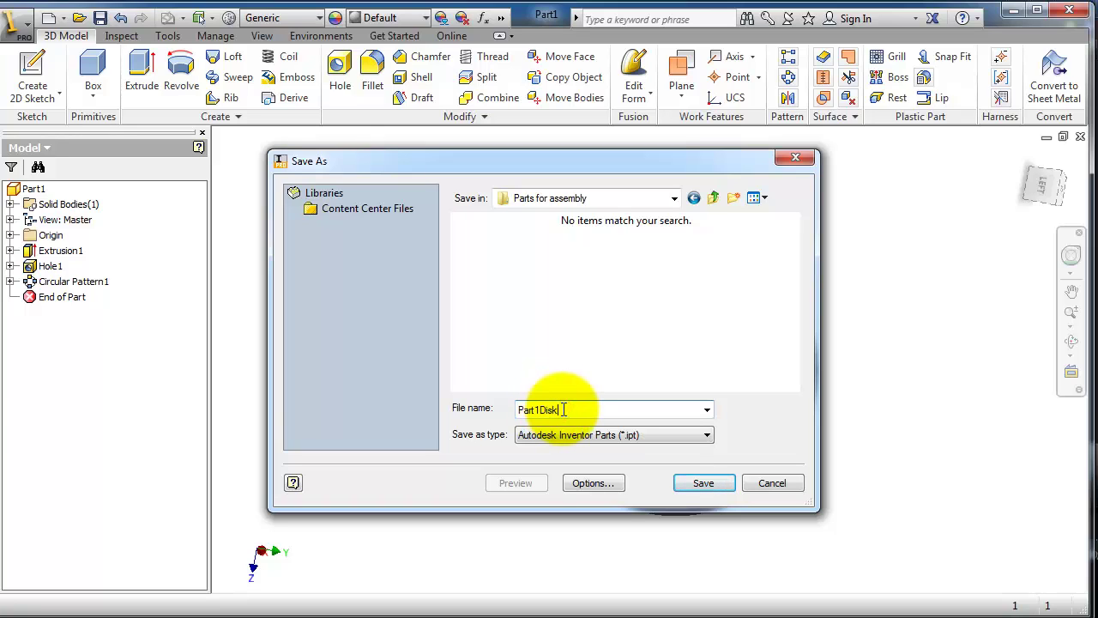
pyautogui.click(719, 484)
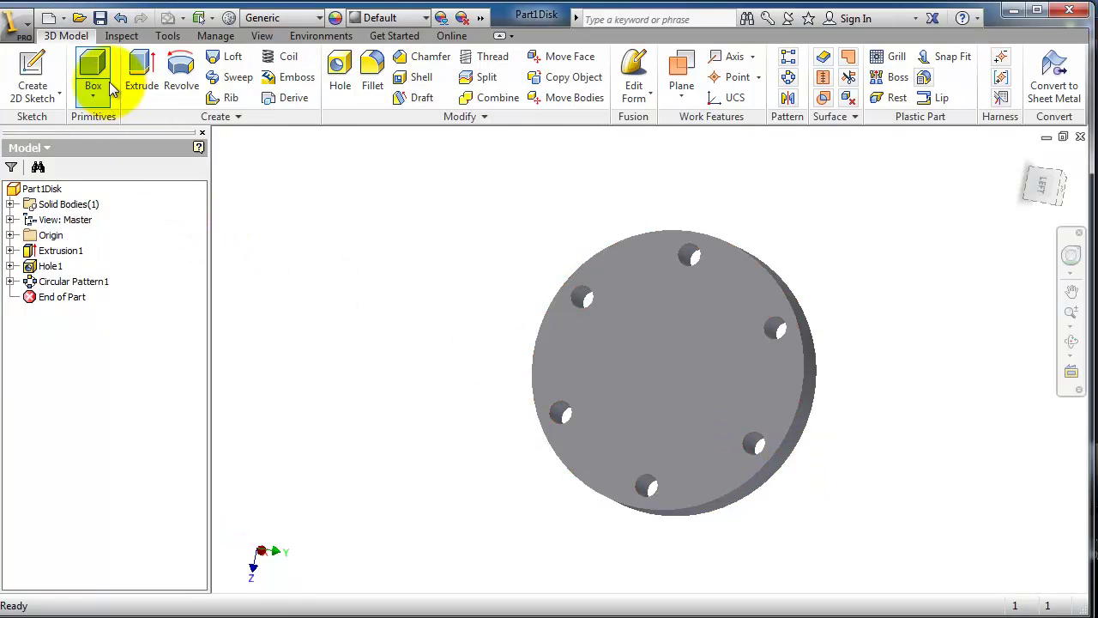
# Create a new part from the metric Standard (mm).ipt template and start a cylinder primitive.
pyautogui.click(47, 19)
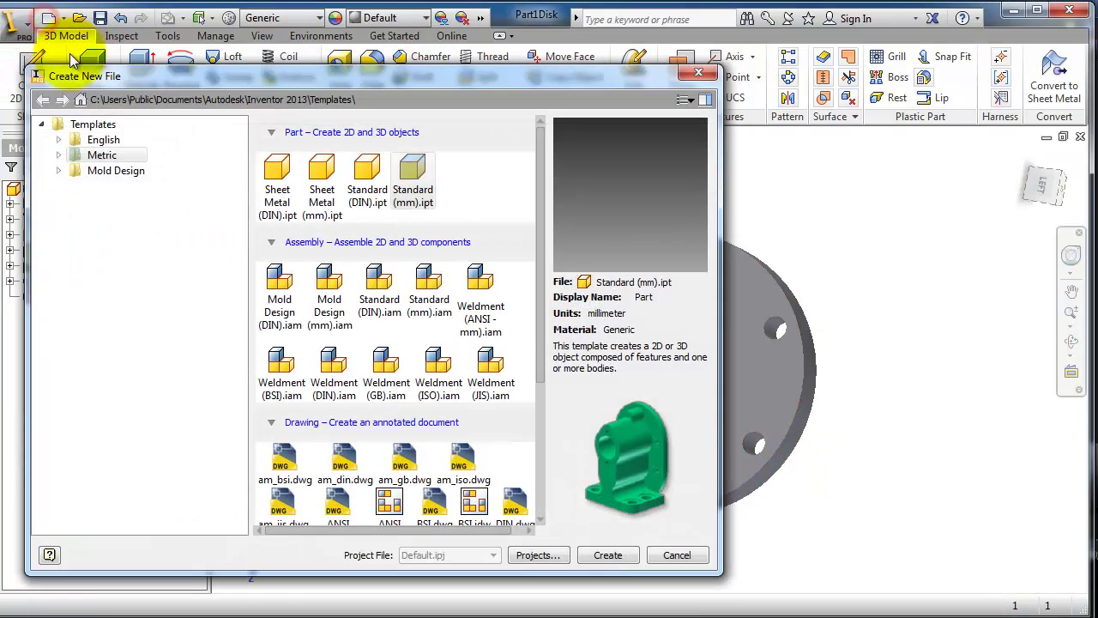
pyautogui.click(608, 559)
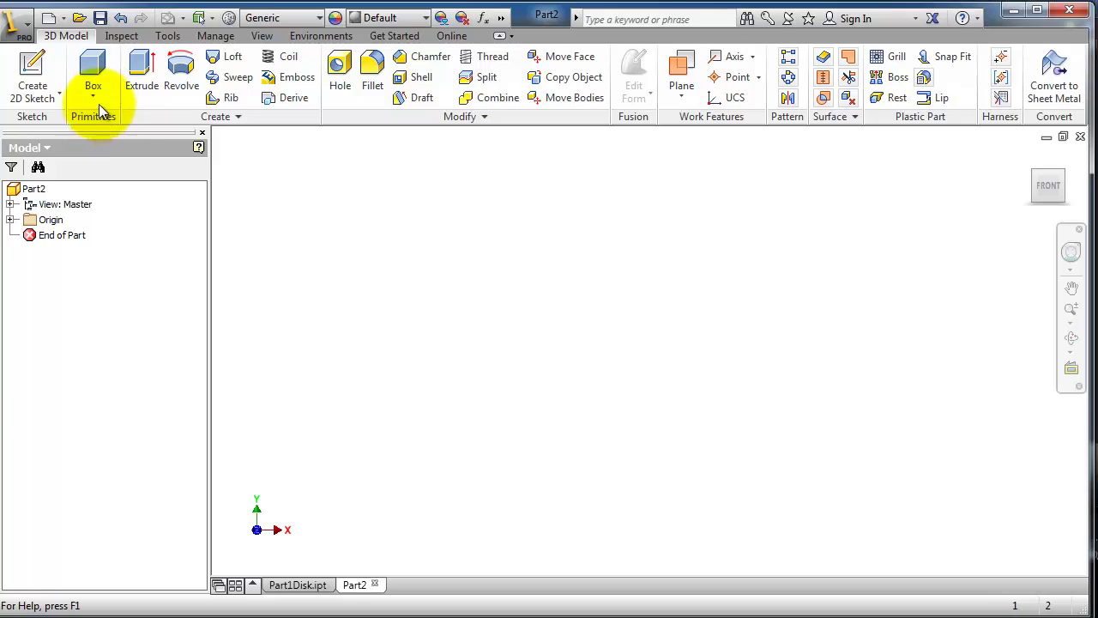
pyautogui.click(98, 97)
pyautogui.click(137, 163)
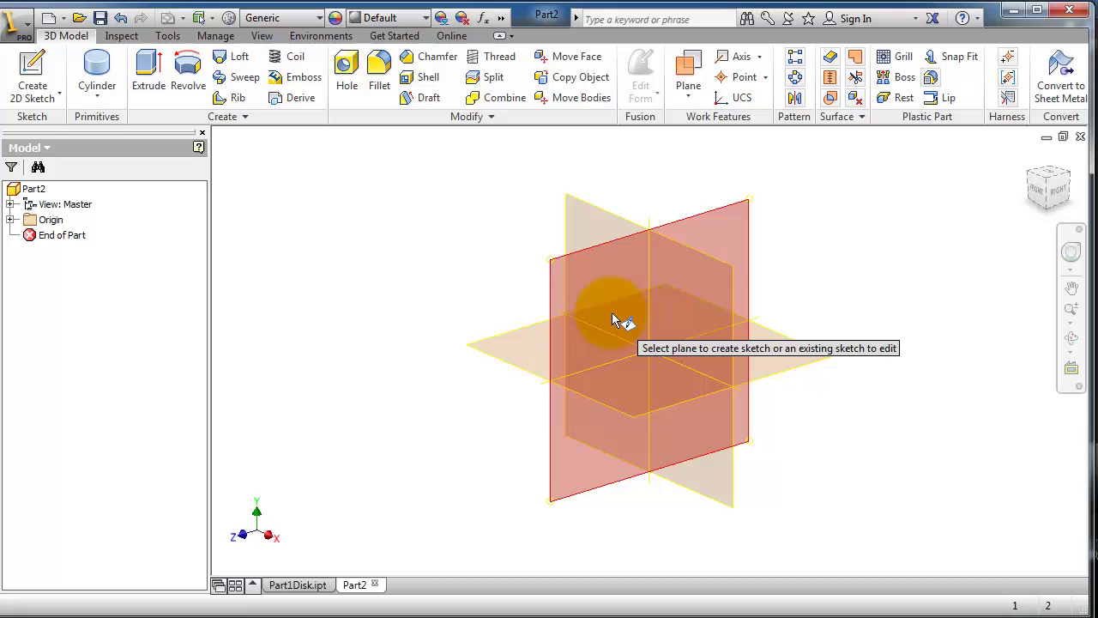
pyautogui.click(593, 307)
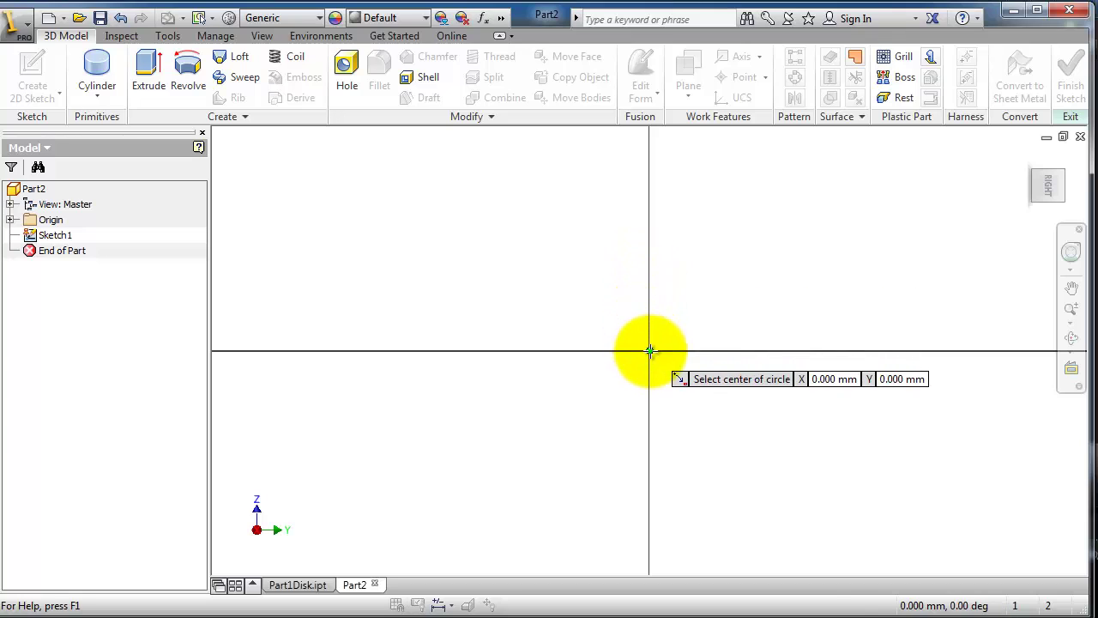
pyautogui.click(649, 350)
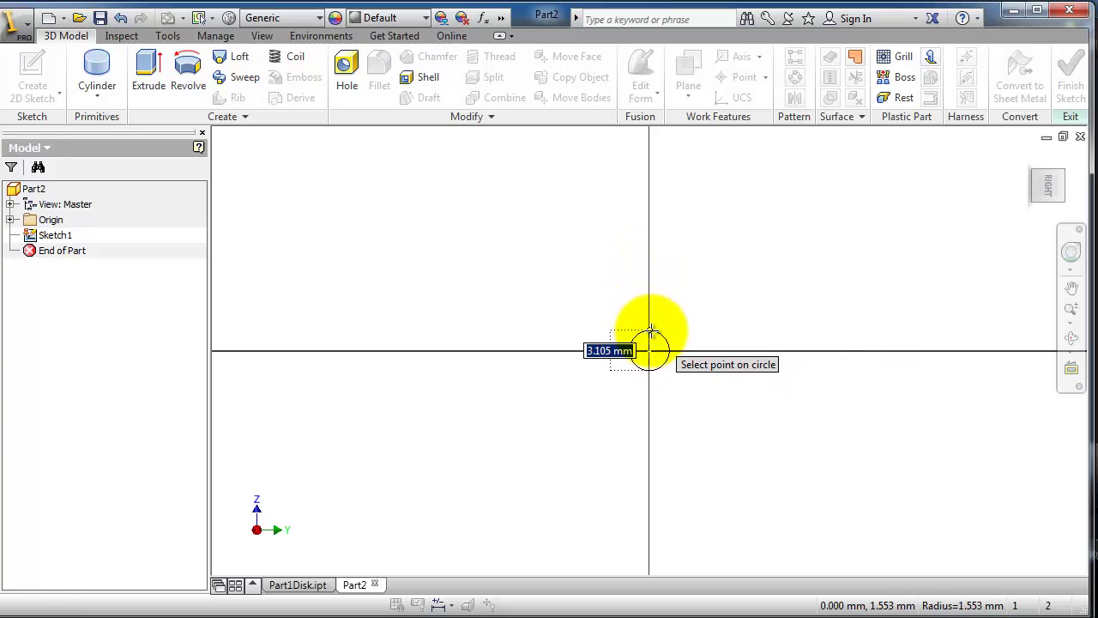
pyautogui.click(651, 331)
pyautogui.press('e')
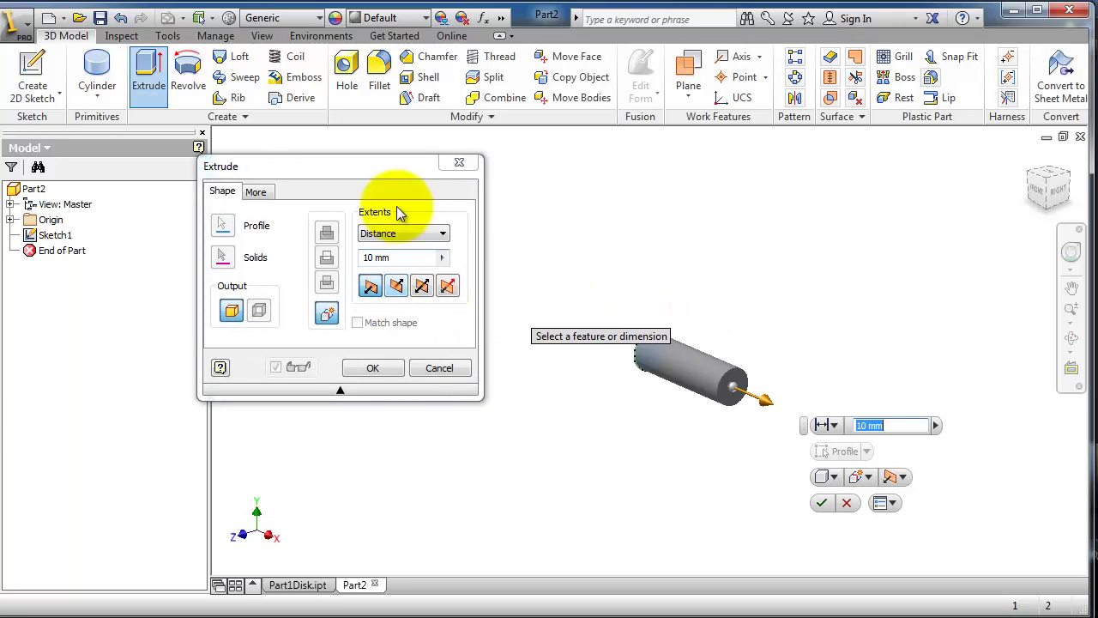
pyautogui.click(439, 369)
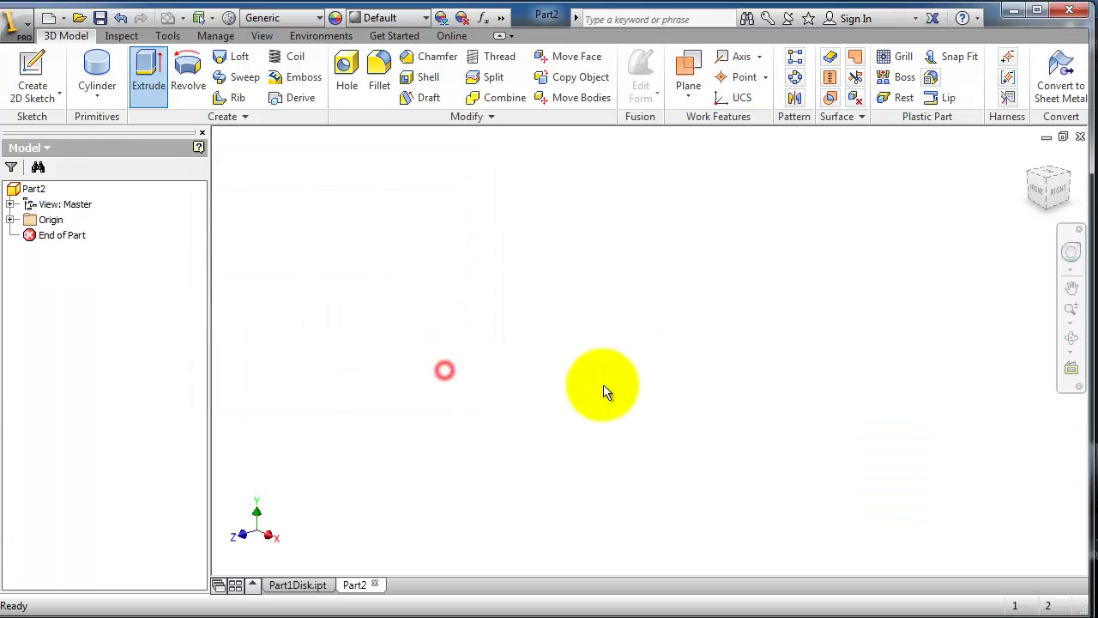
# Create a cylinder primitive on the YZ plane, centred on the origin, with a 5 mm diameter and 50 mm length.
pyautogui.click(114, 76)
pyautogui.click(581, 302)
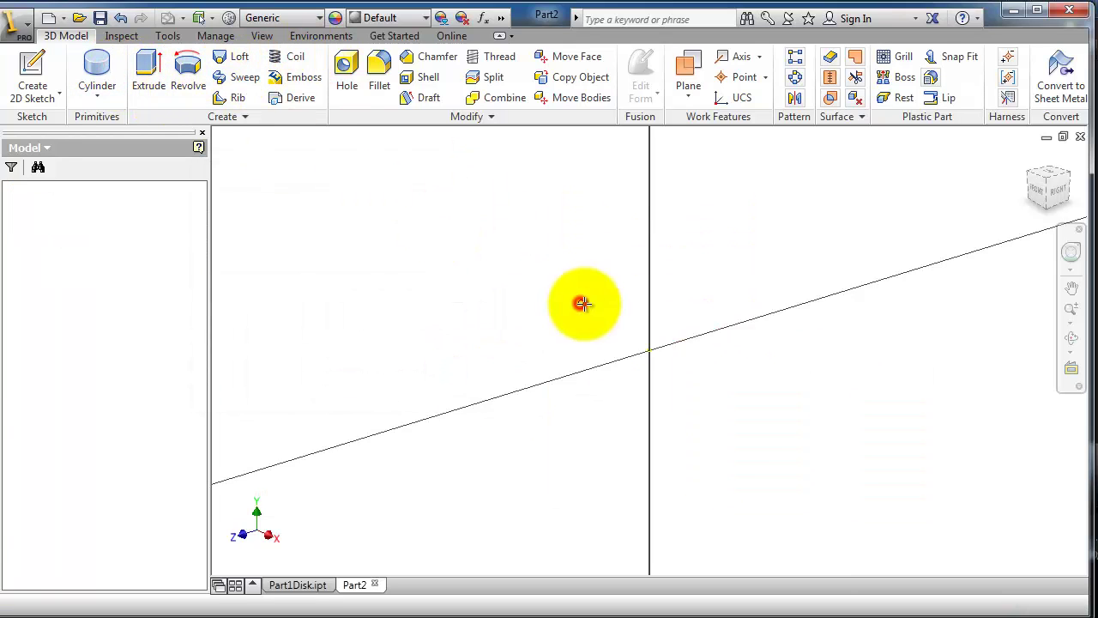
pyautogui.click(649, 350)
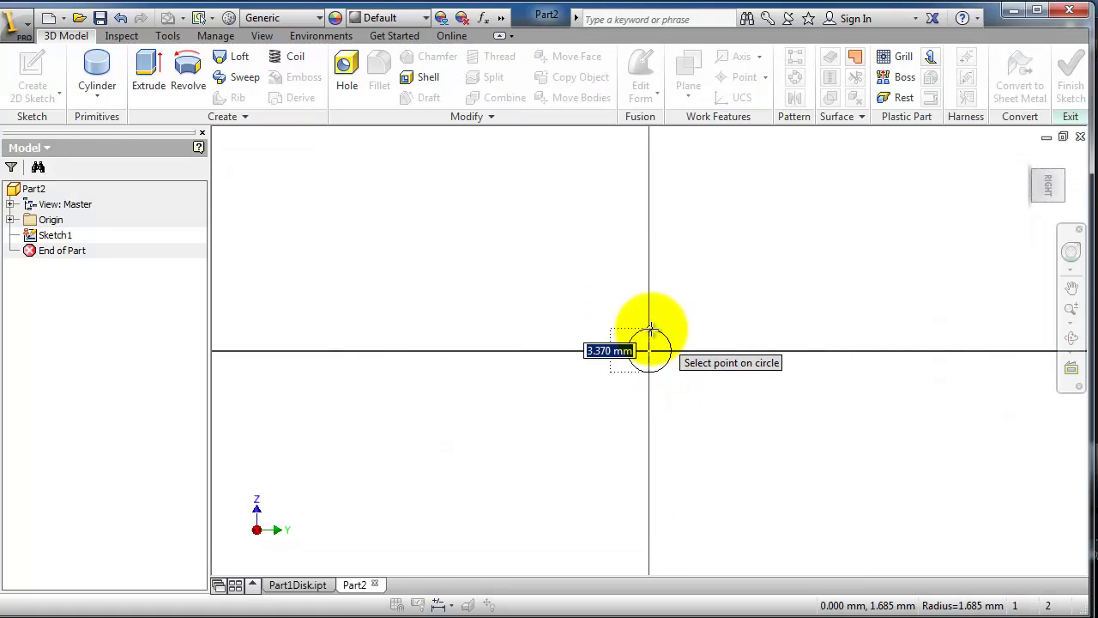
pyautogui.write('5')
pyautogui.press('Return')
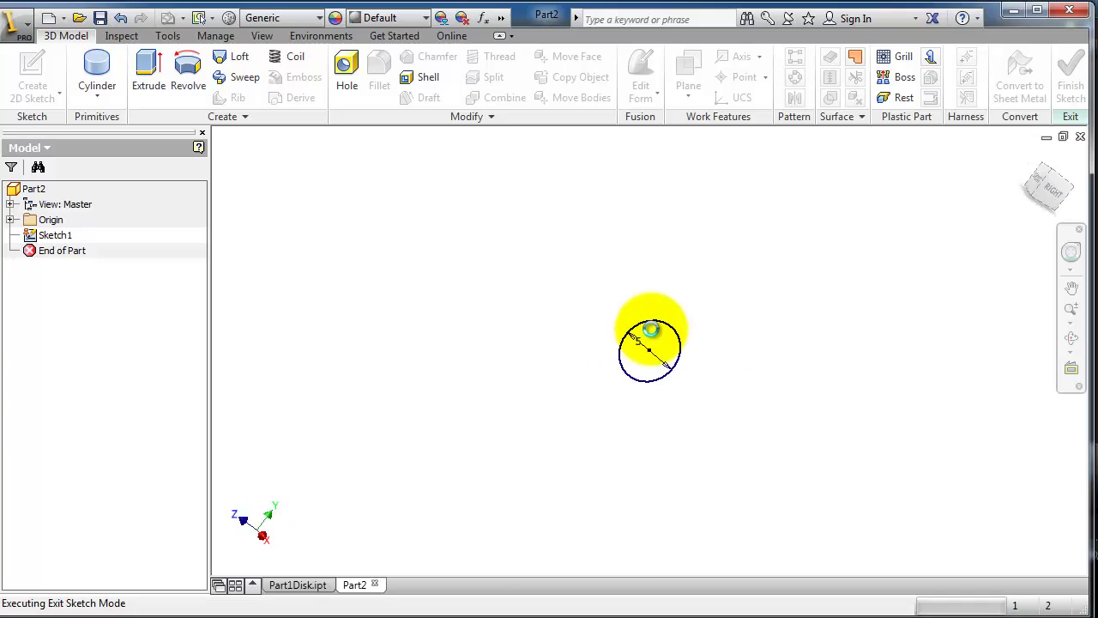
pyautogui.press('e')
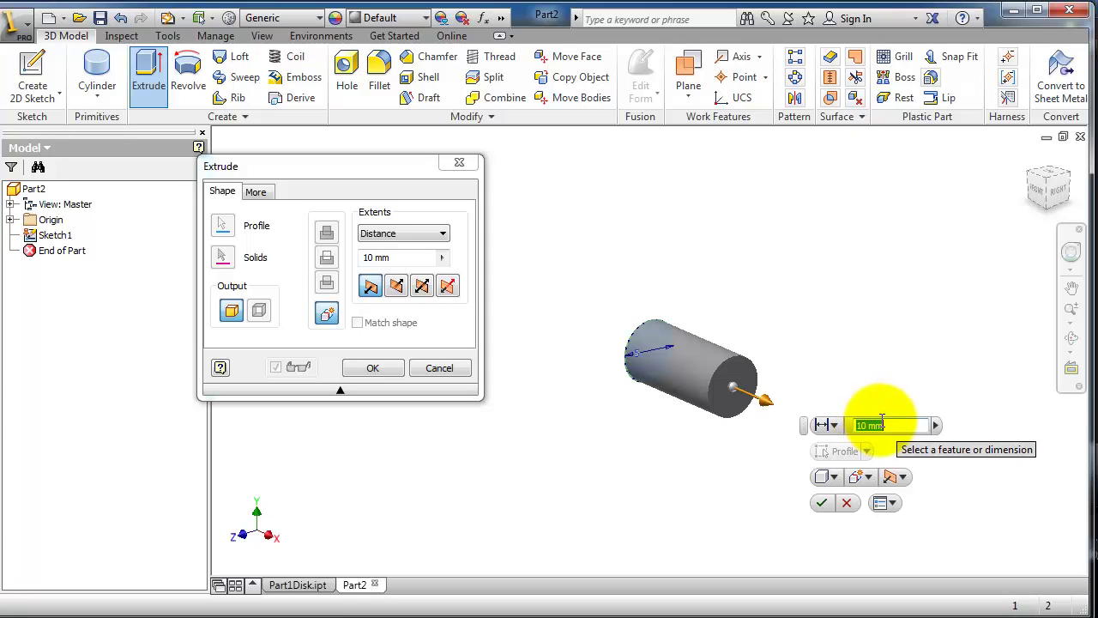
pyautogui.write('50')
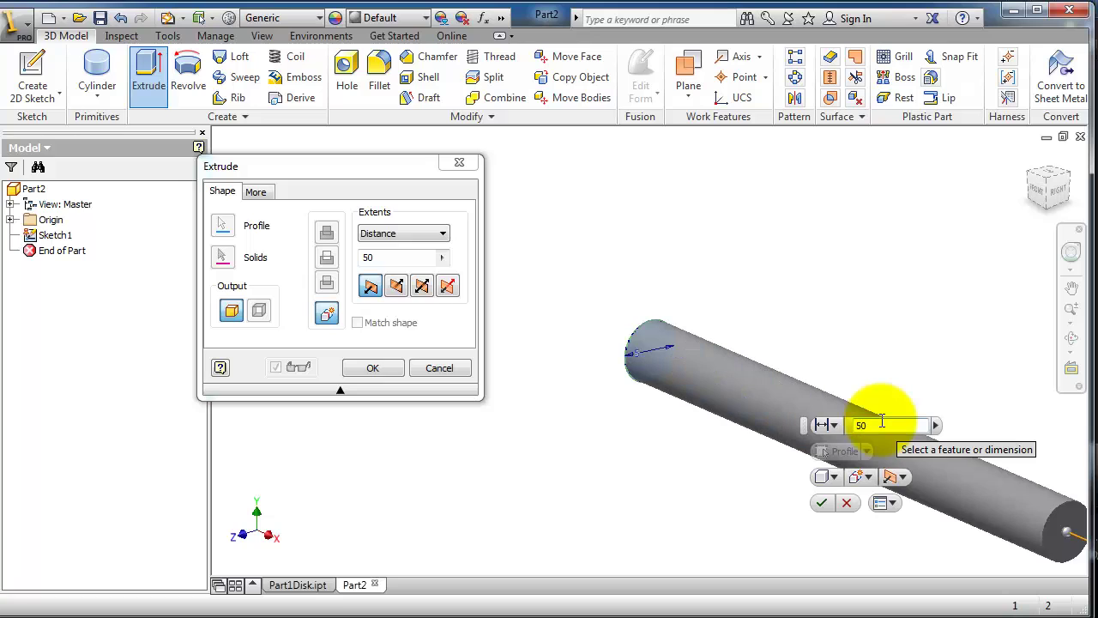
pyautogui.press('Return')
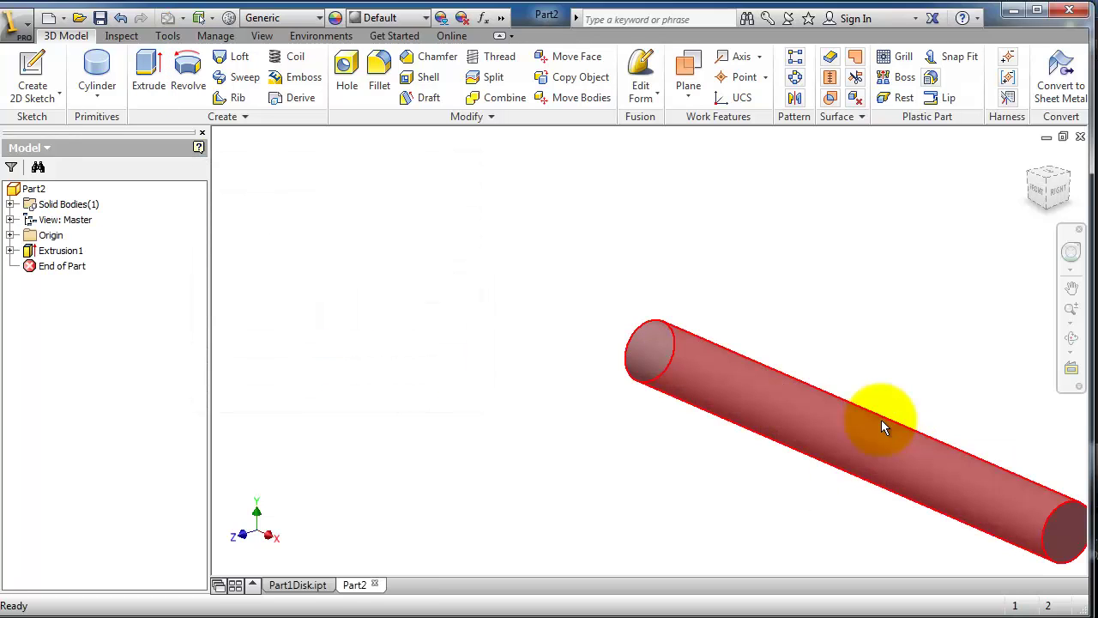
# Save the cylinder part as Part2connector in the Parts for assembly folder.
pyautogui.scroll(2, 887, 372)
pyautogui.moveTo(887, 372); pyautogui.dragTo(883, 344, button='middle')
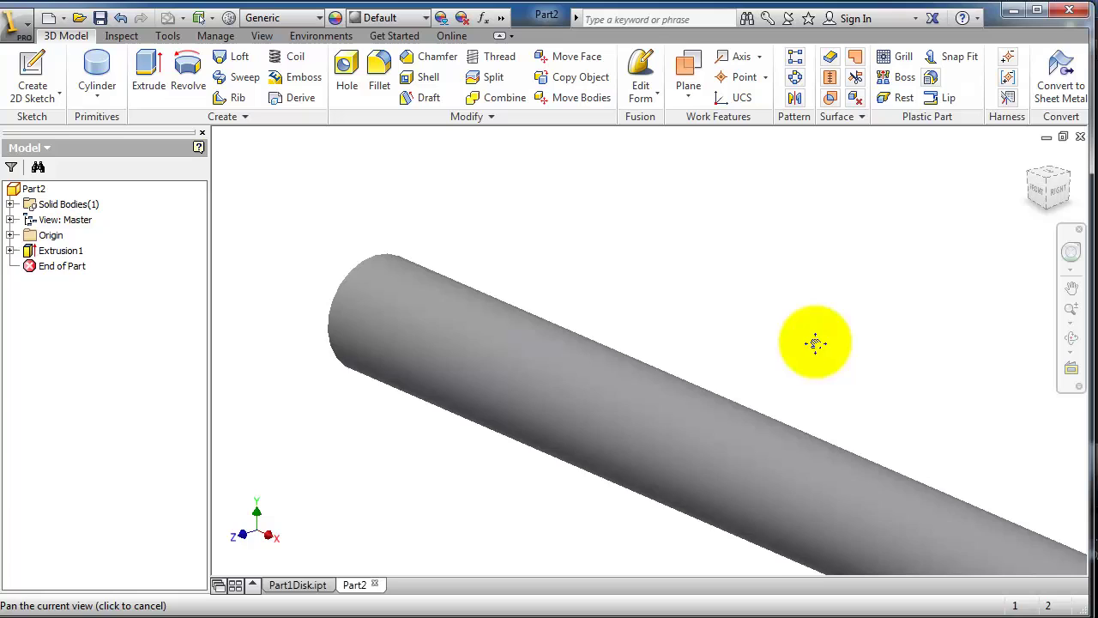
pyautogui.scroll(-2, 830, 369)
pyautogui.scroll(-3, 829, 369)
pyautogui.moveTo(892, 397); pyautogui.dragTo(655, 368, button='middle')
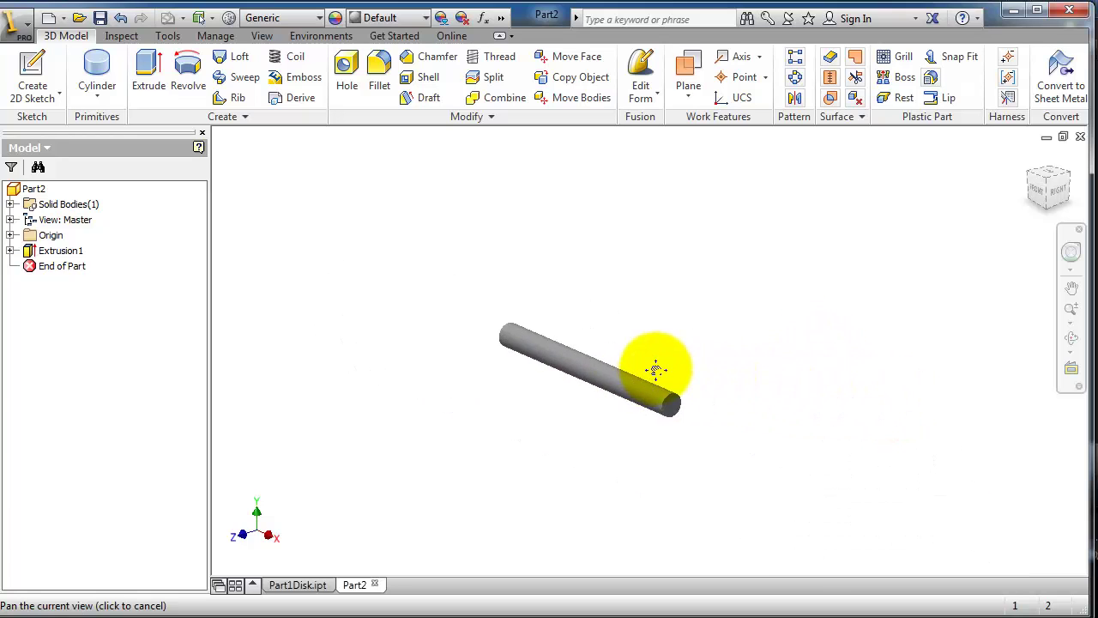
pyautogui.scroll(2, 542, 346)
pyautogui.scroll(2, 424, 307)
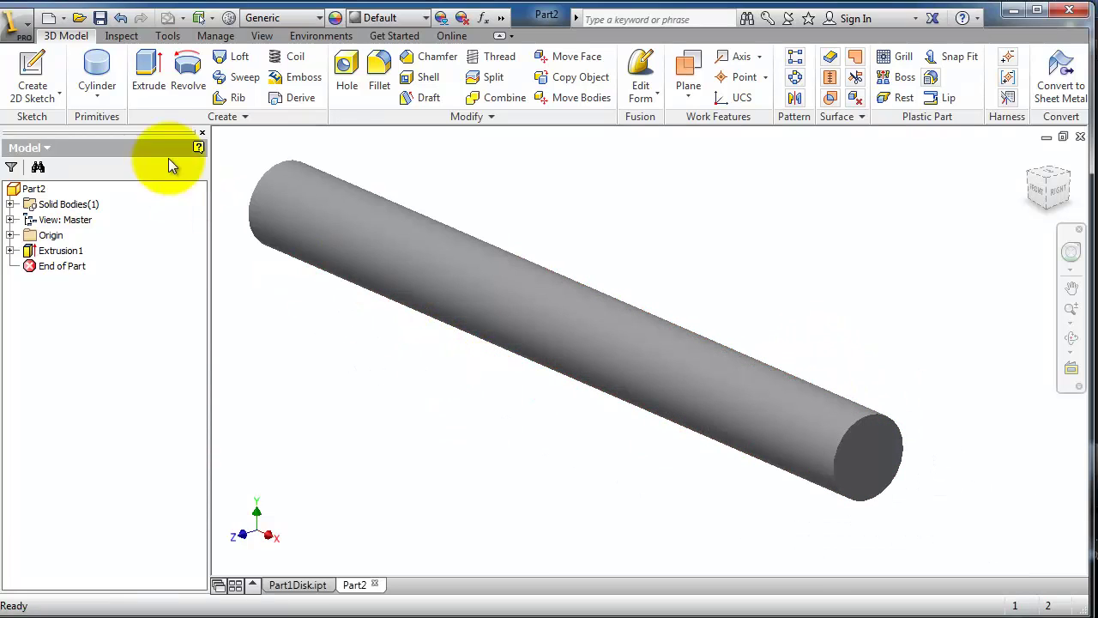
pyautogui.click(100, 17)
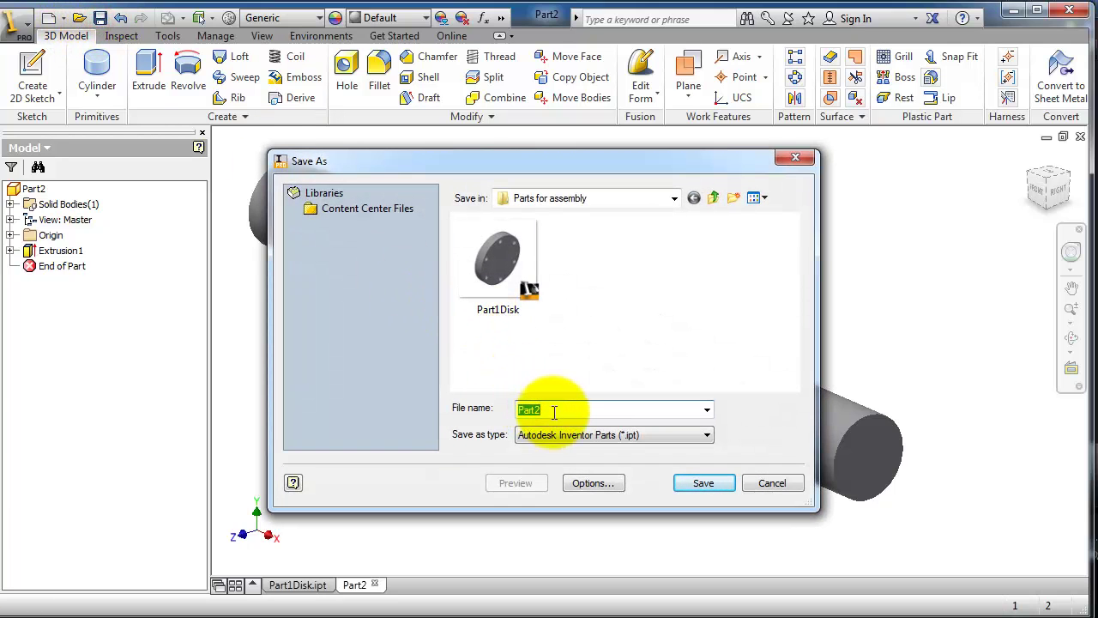
pyautogui.click(553, 411)
pyautogui.write('connector')
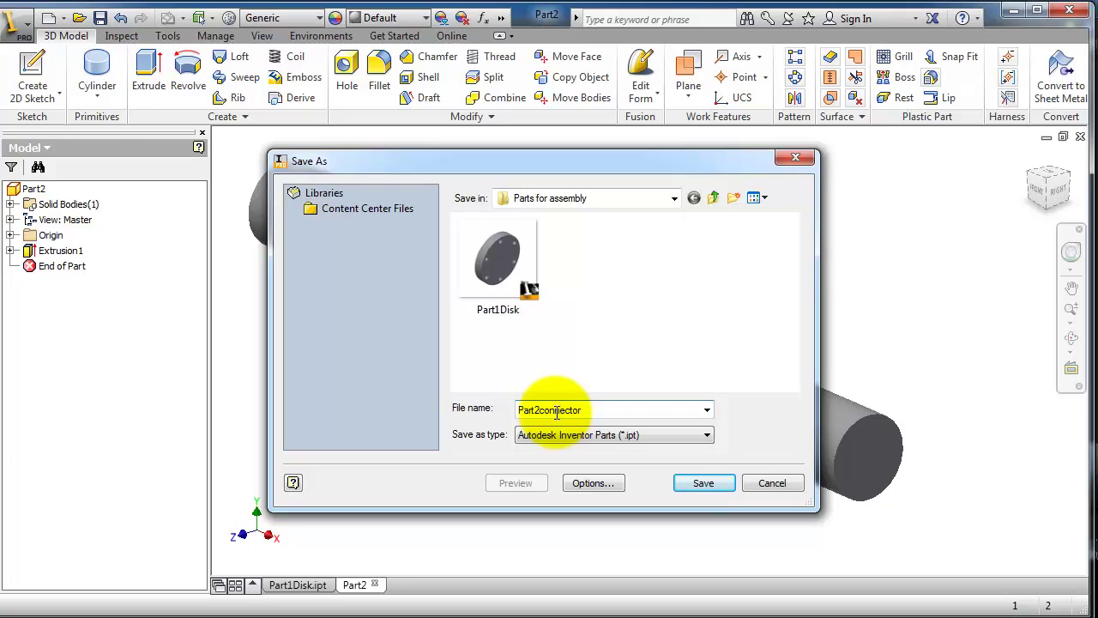
pyautogui.click(702, 486)
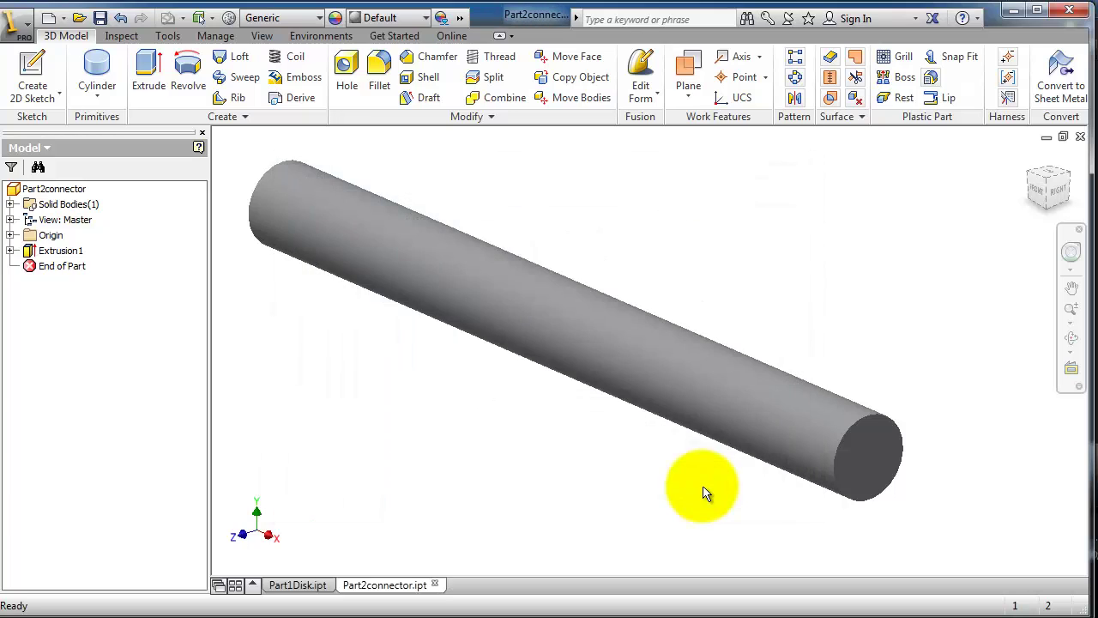
pyautogui.scroll(-3, 695, 452)
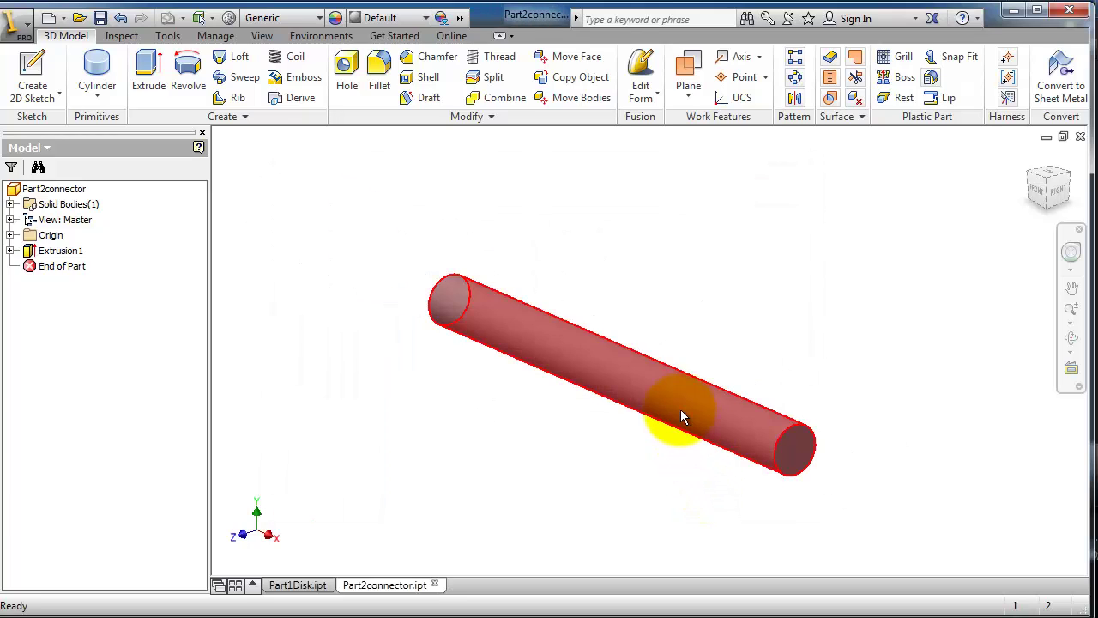